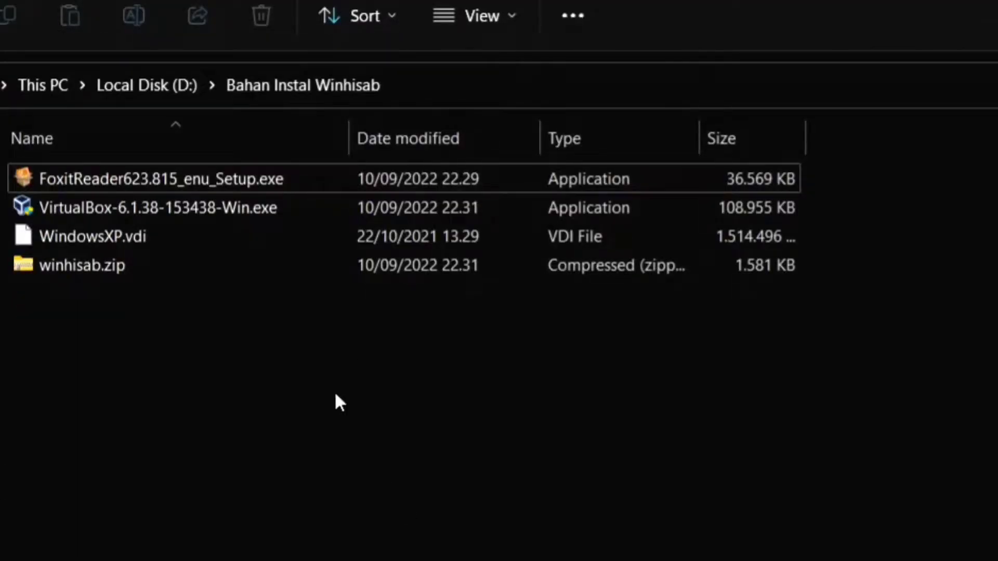
- Look over the Foxit Reader, VirtualBox, WindowsXP.vdi and winhisab.zip files in the Bahan Instal Winhisab folder
left_click(212, 178)
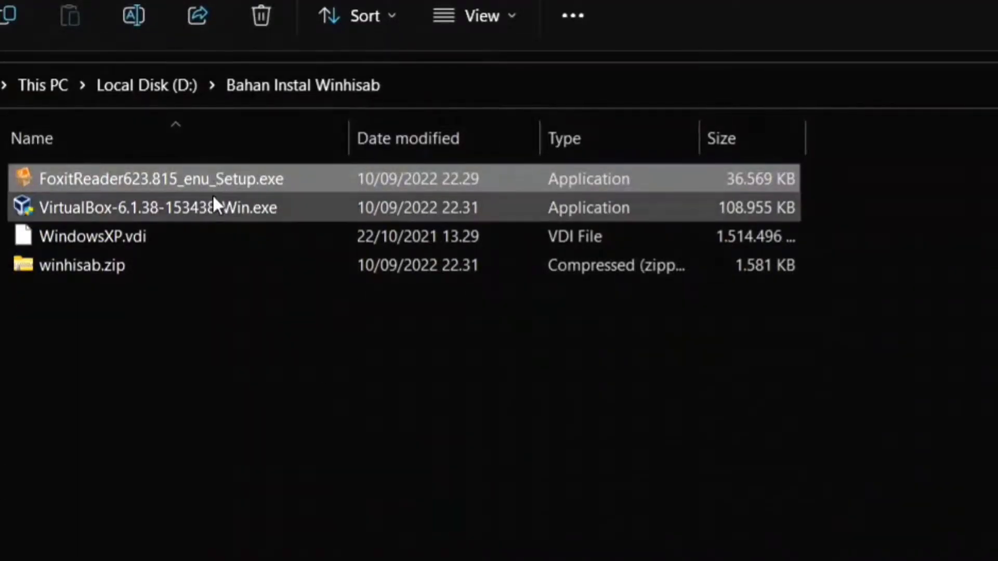
left_click(211, 198)
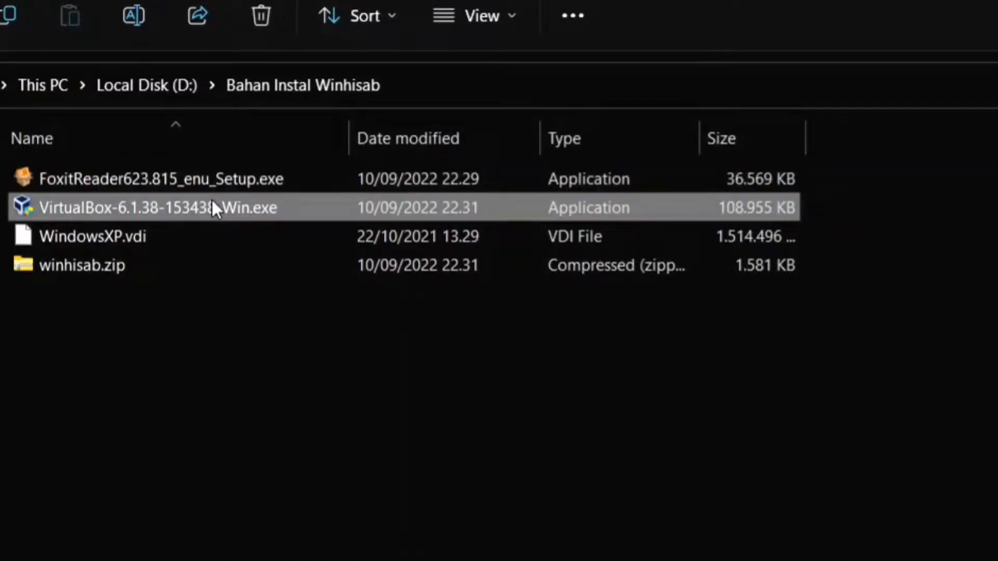
left_click(214, 237)
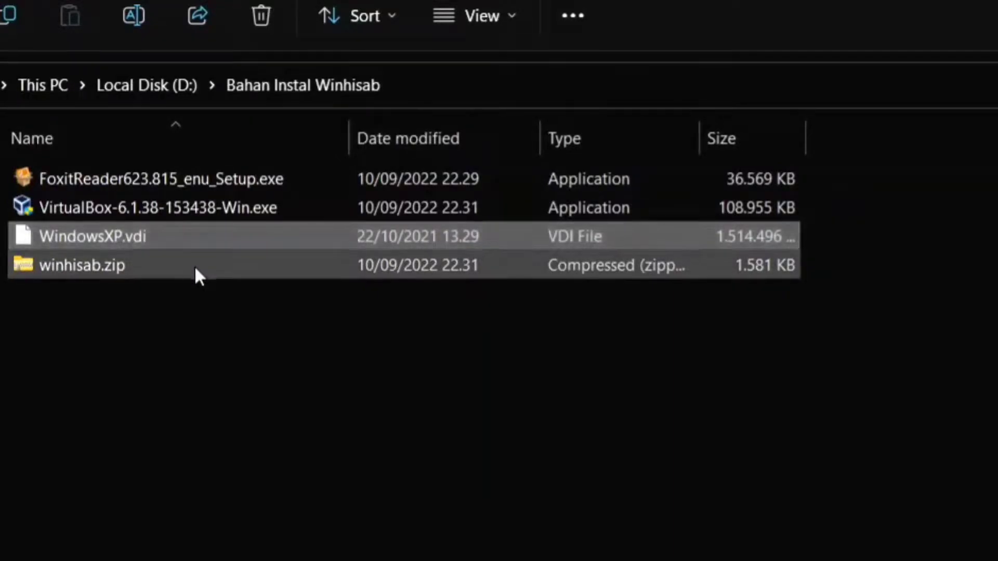
left_click(196, 273)
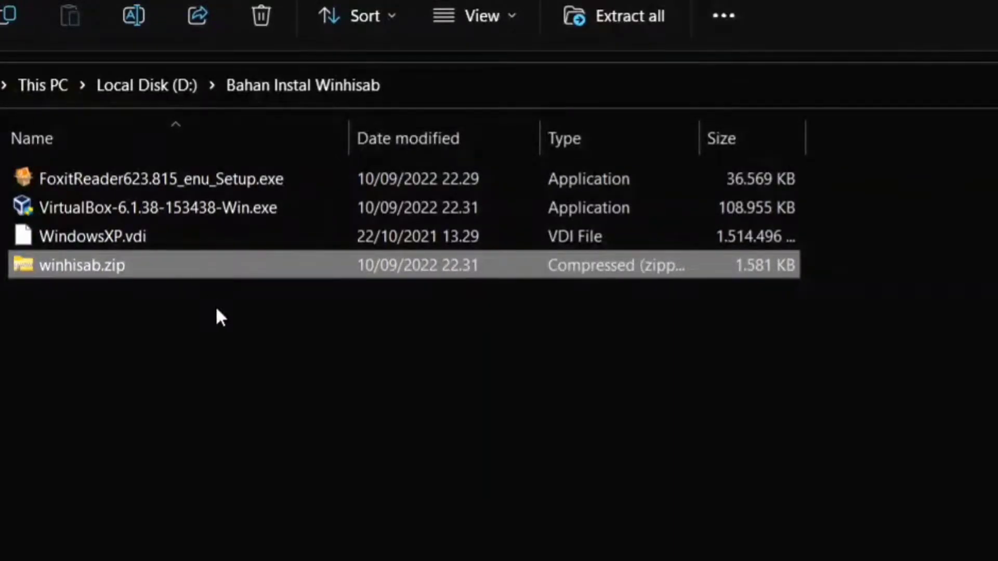
left_click_drag(217, 306, 260, 184)
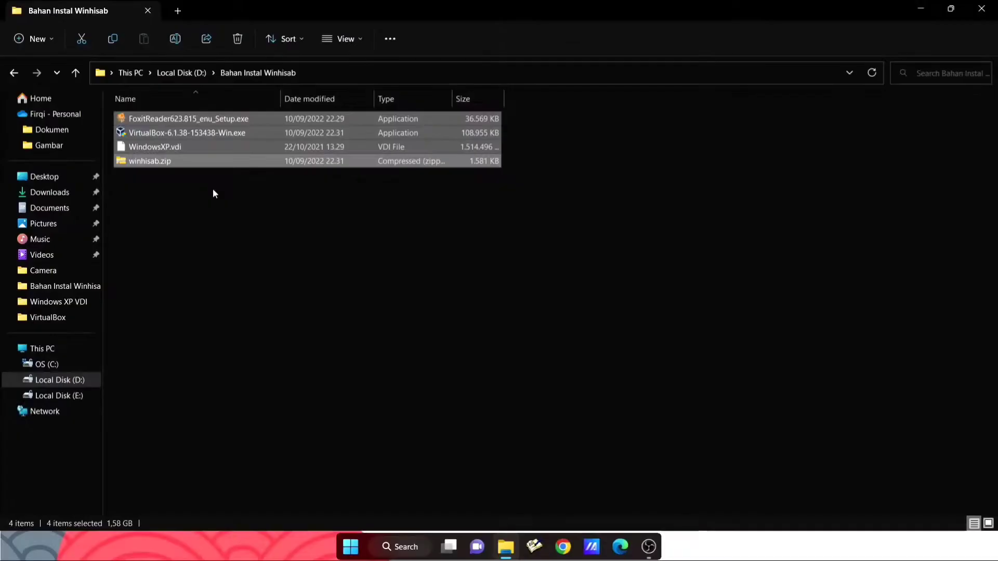
left_click(218, 333)
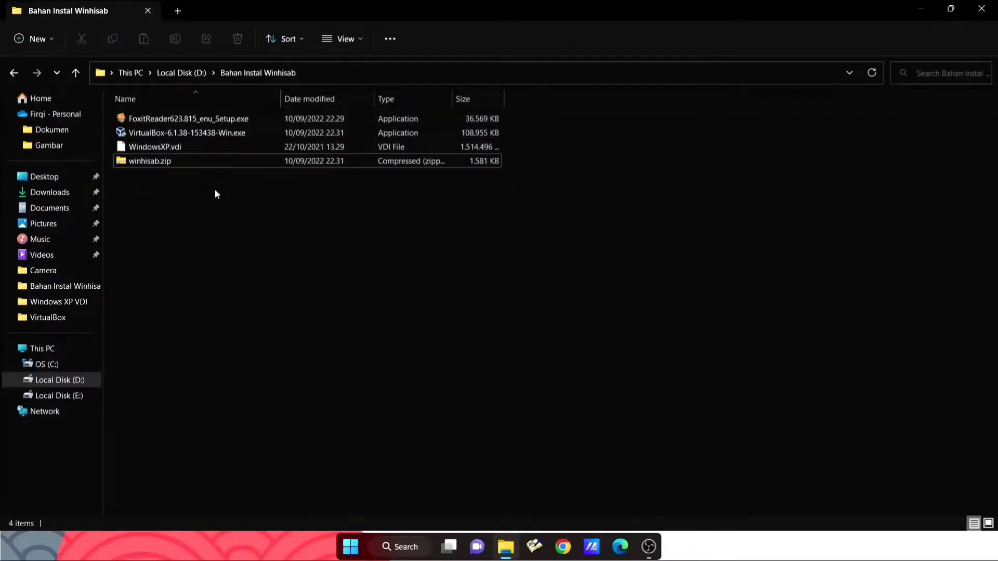
- Install Oracle VM VirtualBox 6.1.38 from its setup file with the default options, and close the manager window that starts
right_click(192, 133)
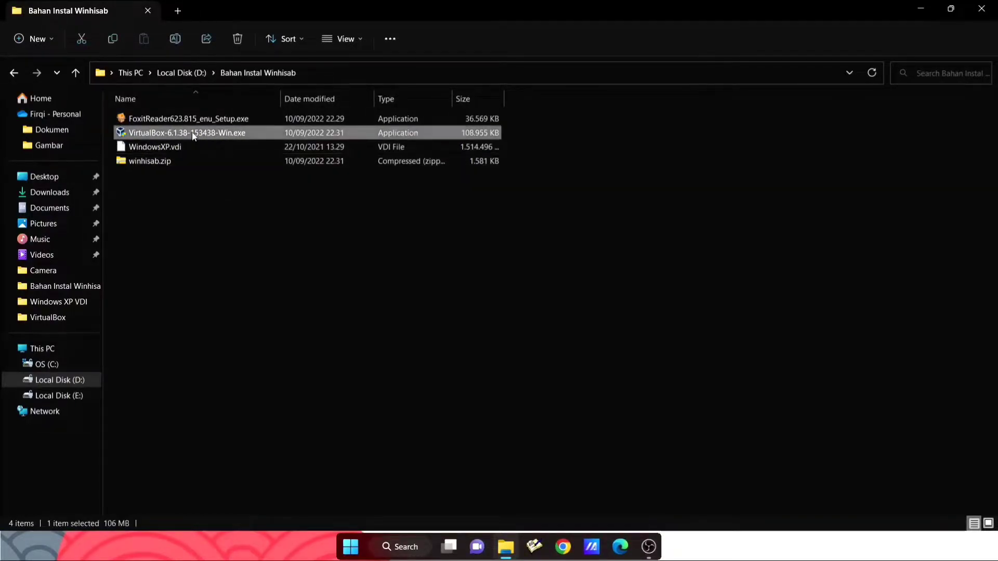
left_click(252, 197)
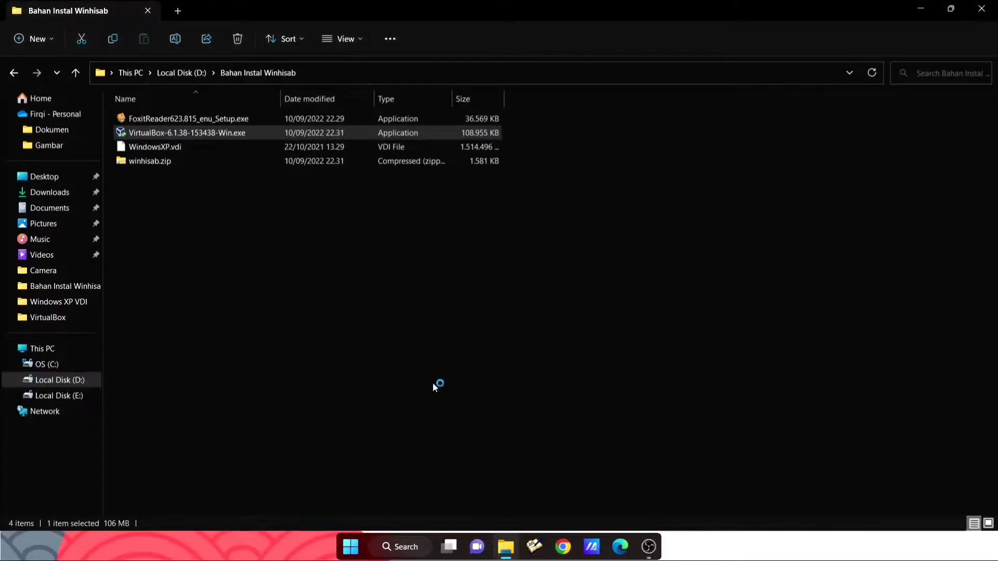
left_click(557, 369)
left_click(556, 369)
left_click(557, 370)
left_click(556, 370)
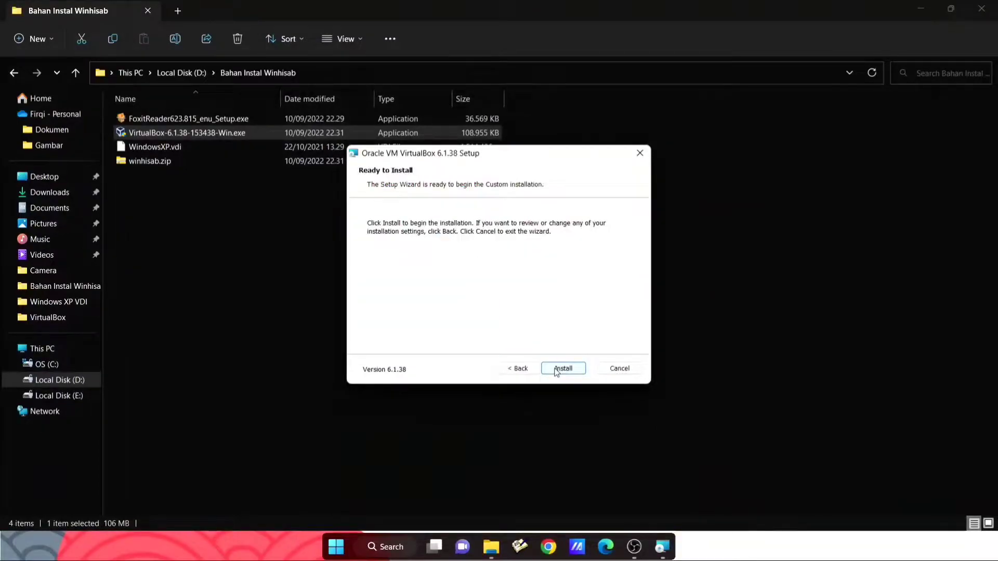
left_click(556, 370)
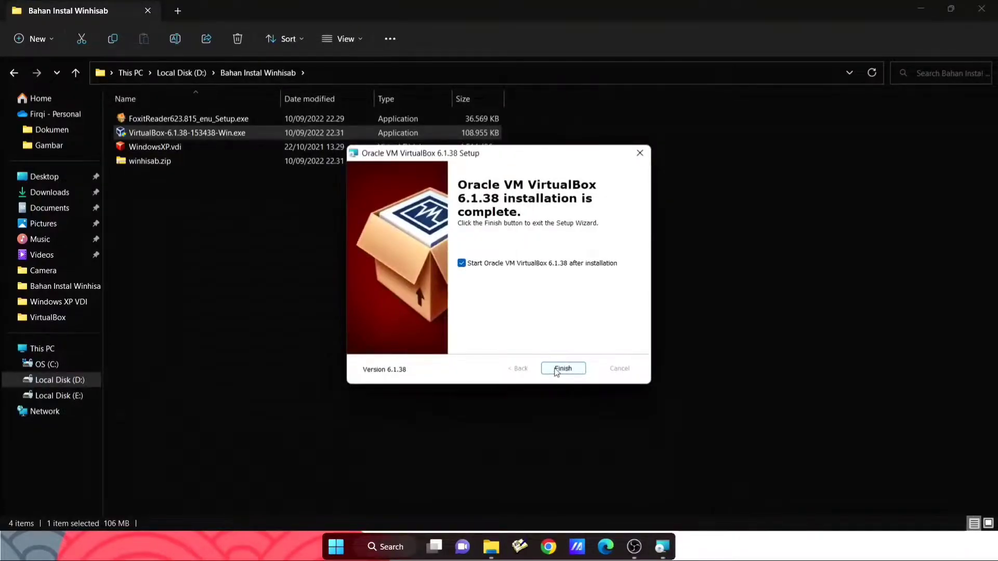
left_click(555, 370)
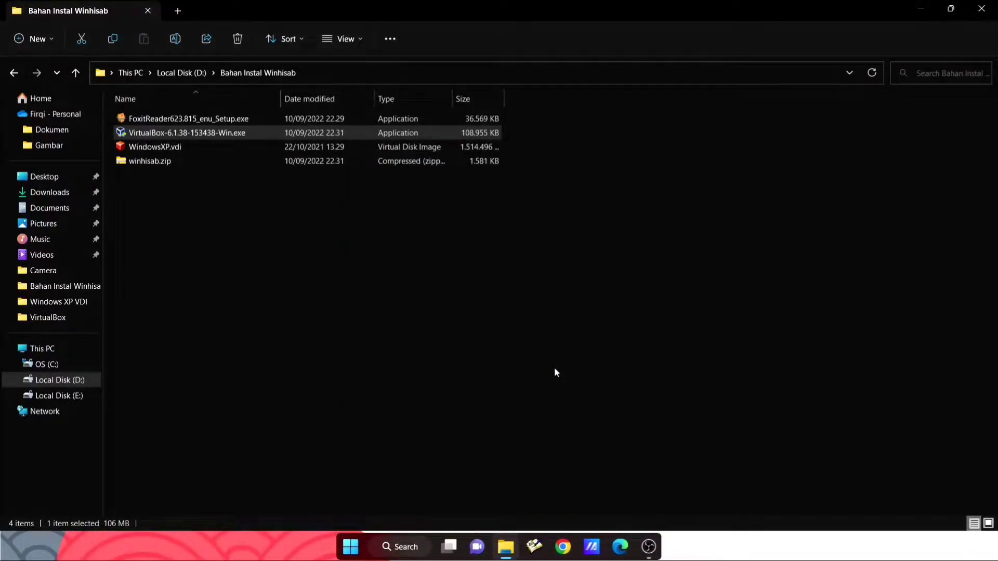
left_click(663, 558)
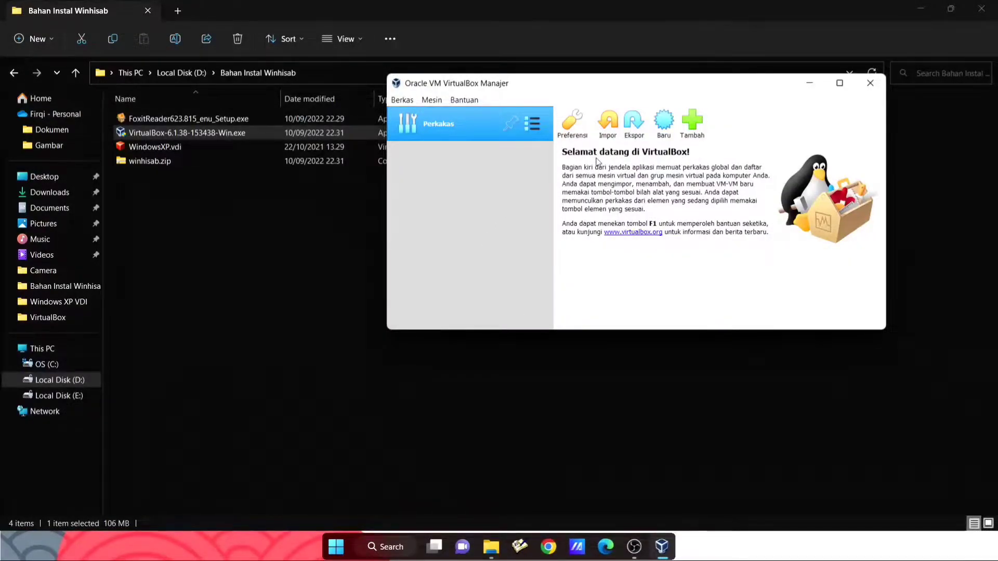
left_click(870, 82)
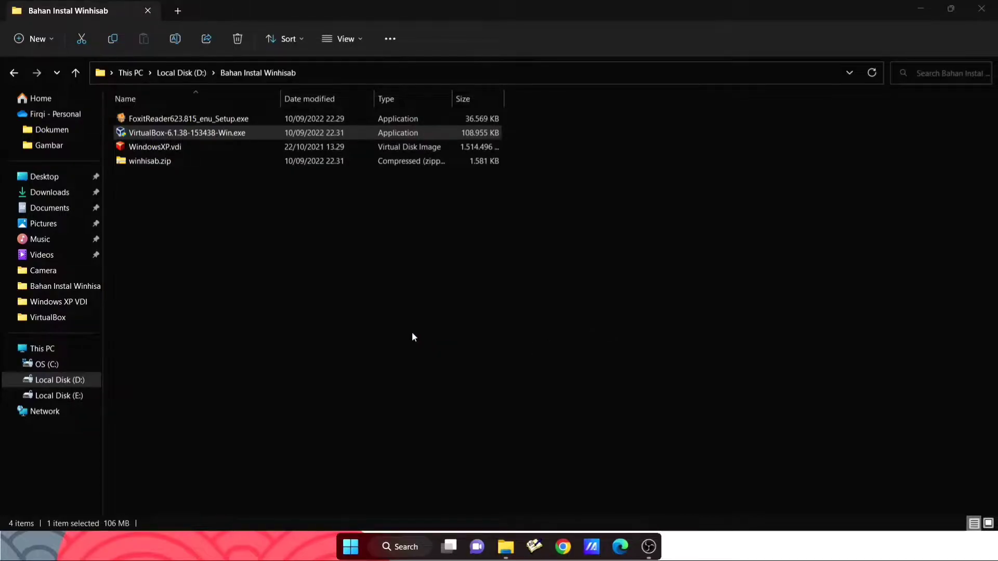
- Open the VirtualBox installation folder at C:\Program Files\Oracle\VirtualBox
left_click(55, 366)
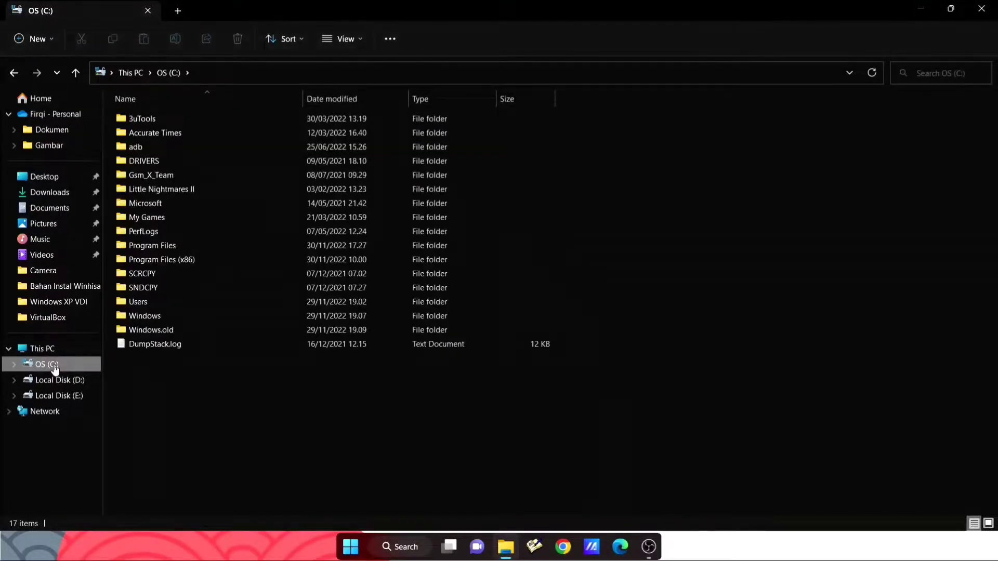
double_click(157, 248)
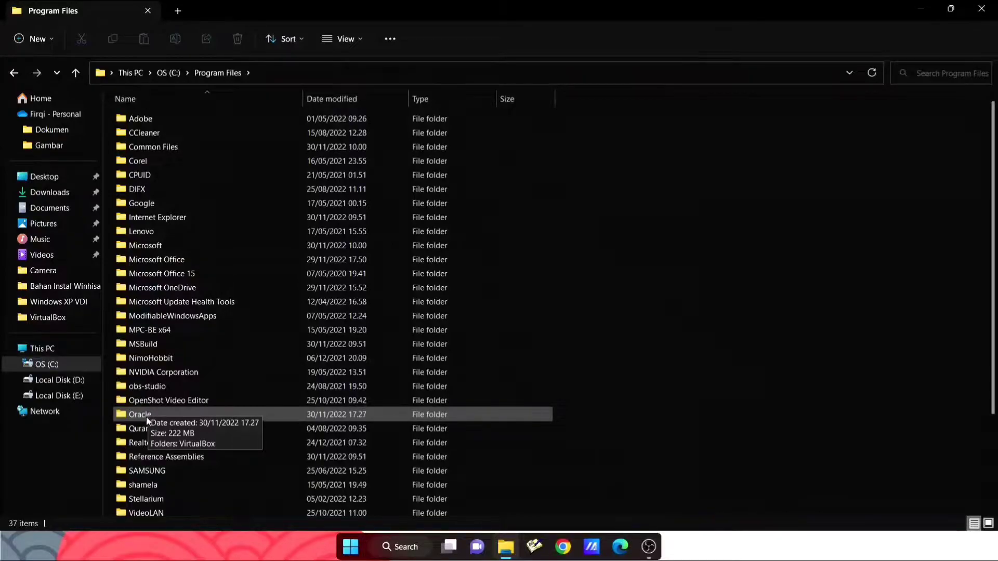
double_click(157, 412)
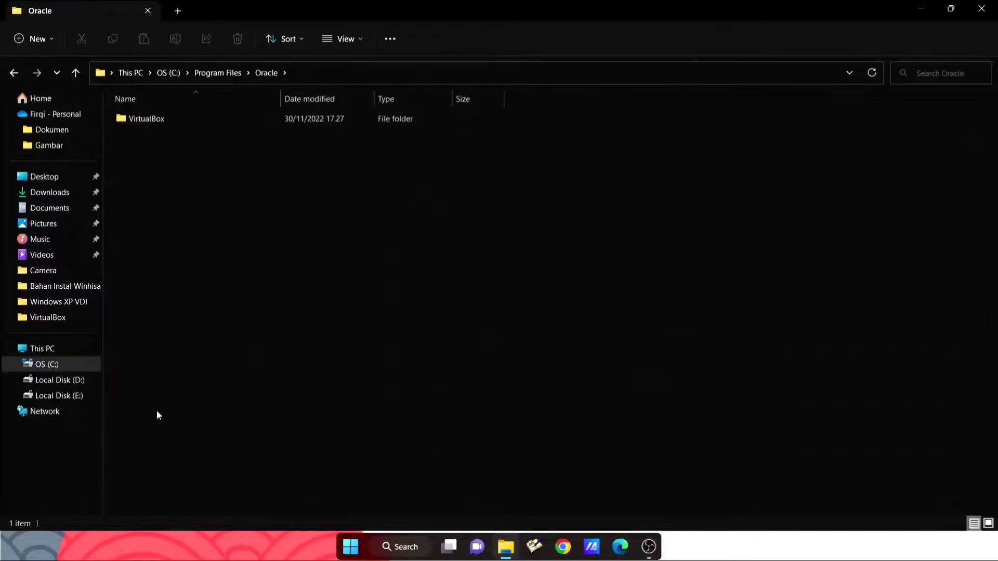
double_click(181, 120)
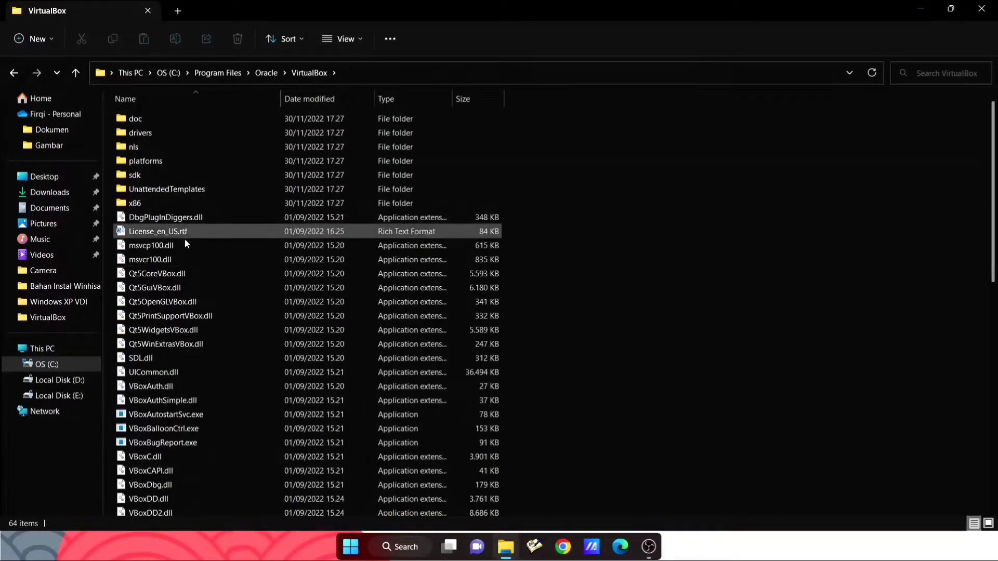
- Open the VBoxGuestAdditions.iso archive and dismiss the WinRAR licence reminder
scroll(207, 382, "down", 1)
scroll(207, 382, "down", 4)
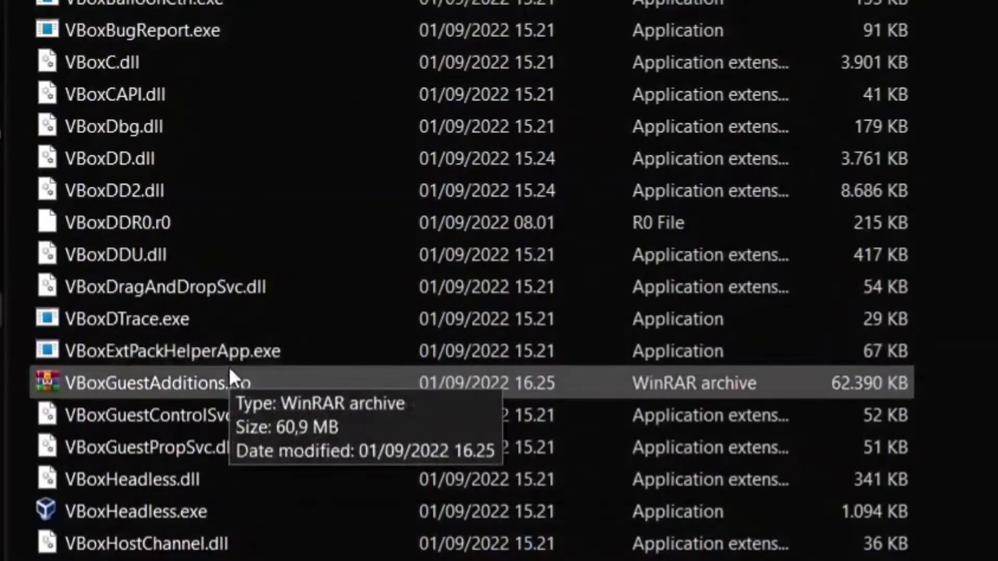
double_click(278, 376)
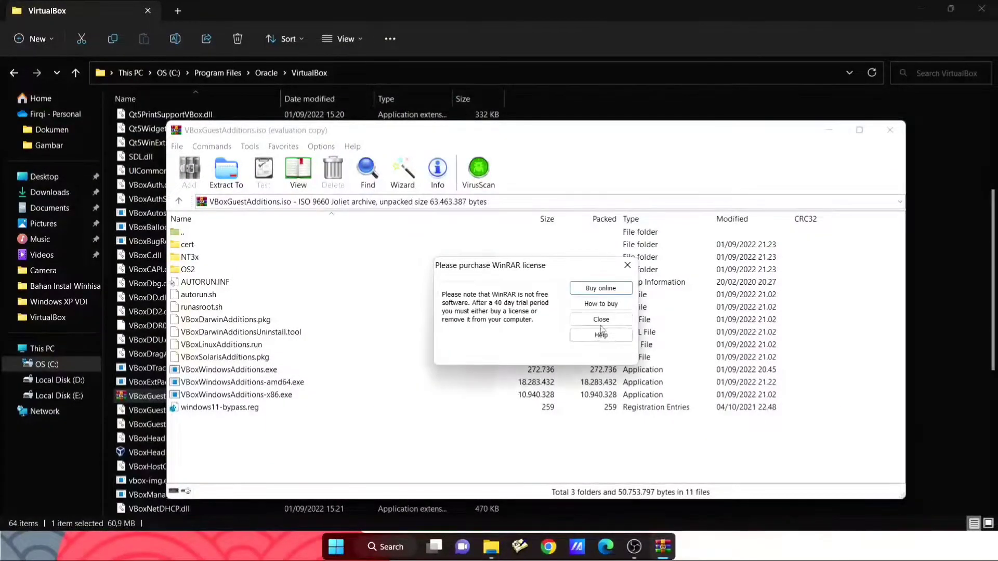
left_click(602, 319)
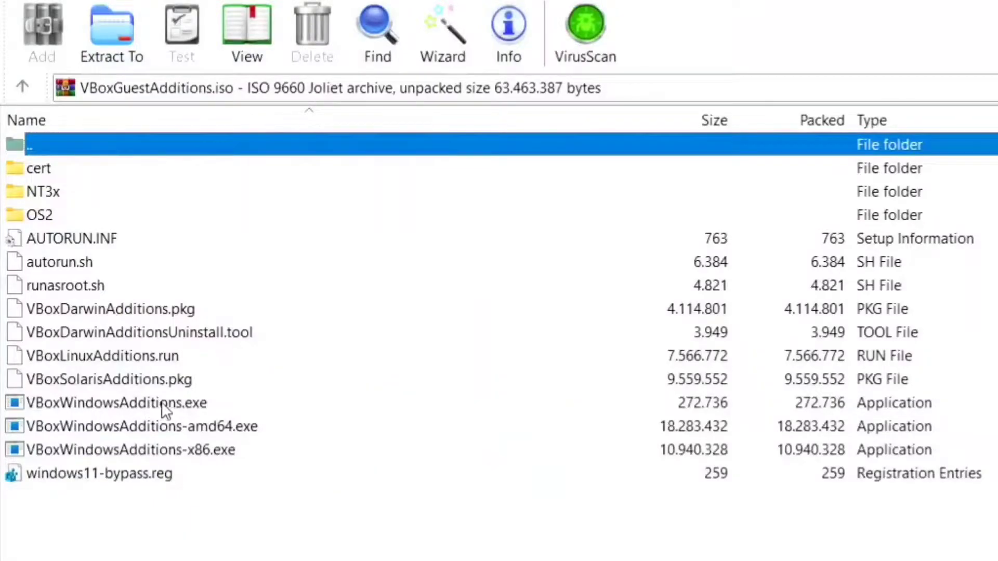
- Install Guest Additions from VBoxWindowsAdditions.exe with the default components and a manual reboot, and close the archive and folder windows
left_click(221, 407)
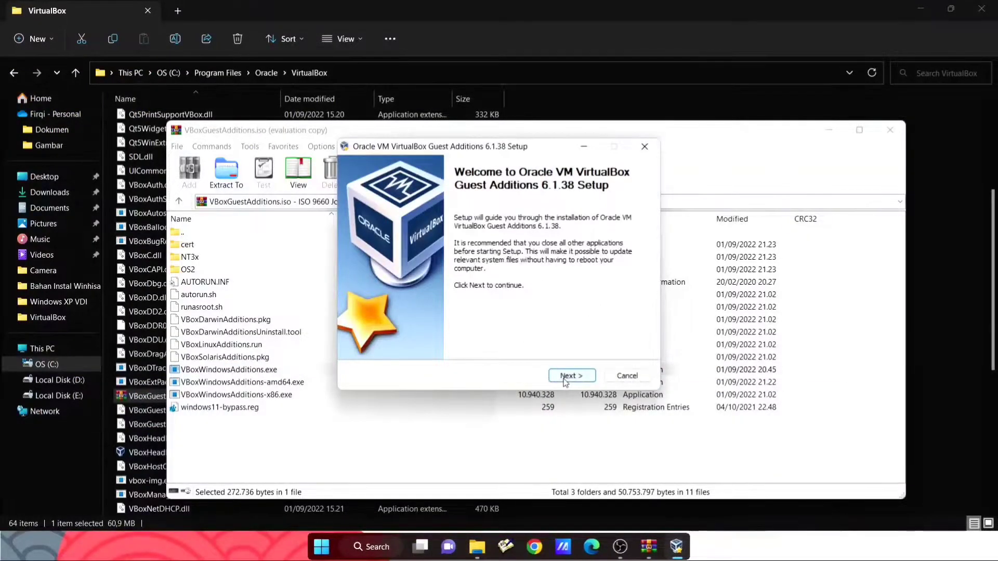
left_click(565, 382)
left_click(566, 382)
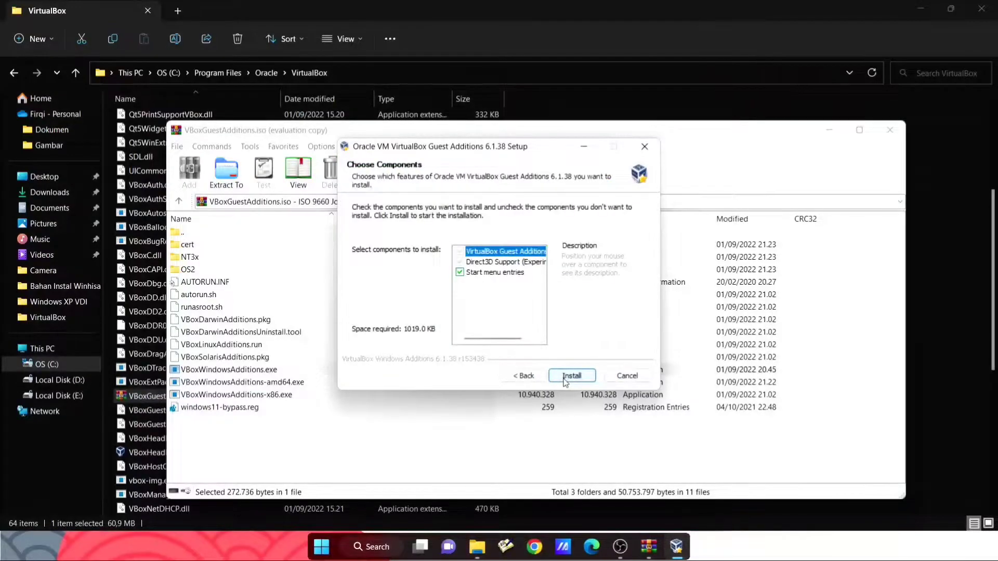
left_click(565, 381)
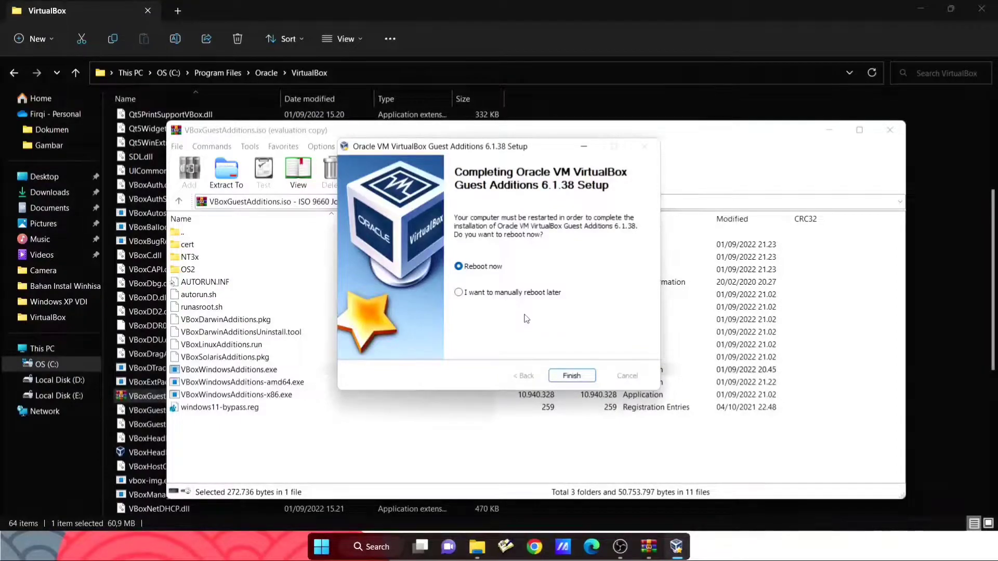
left_click(522, 293)
left_click(576, 378)
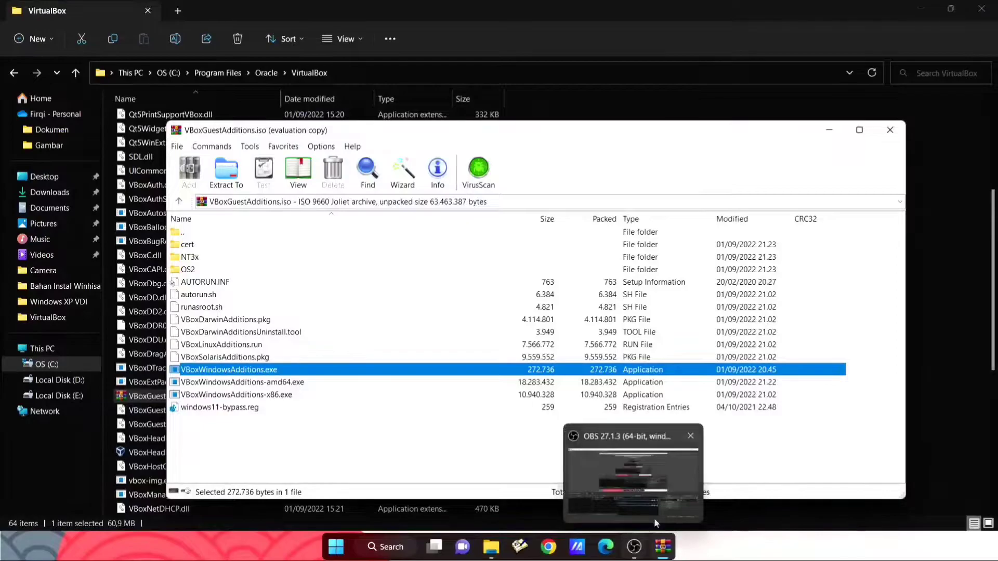
left_click(902, 135)
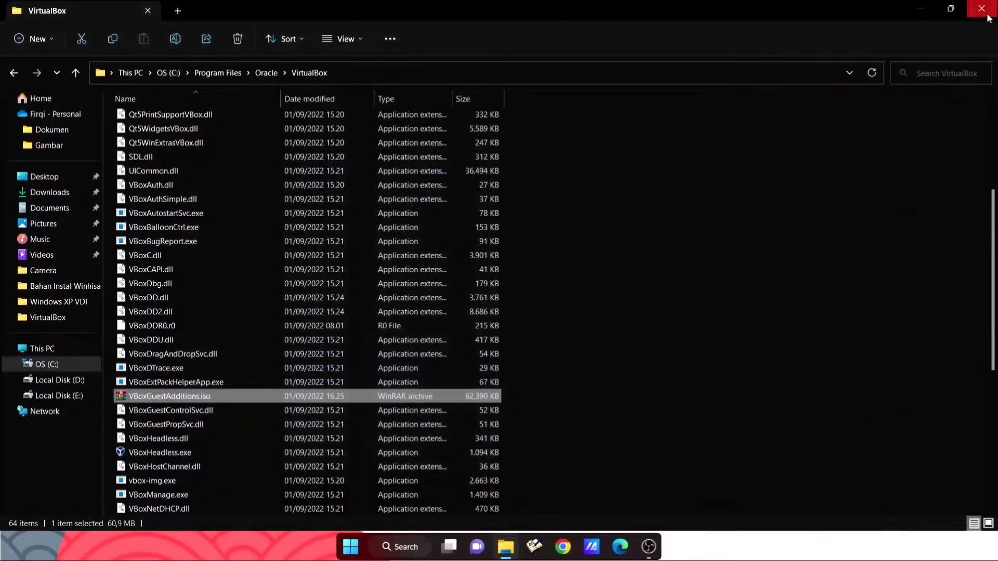
left_click(981, 9)
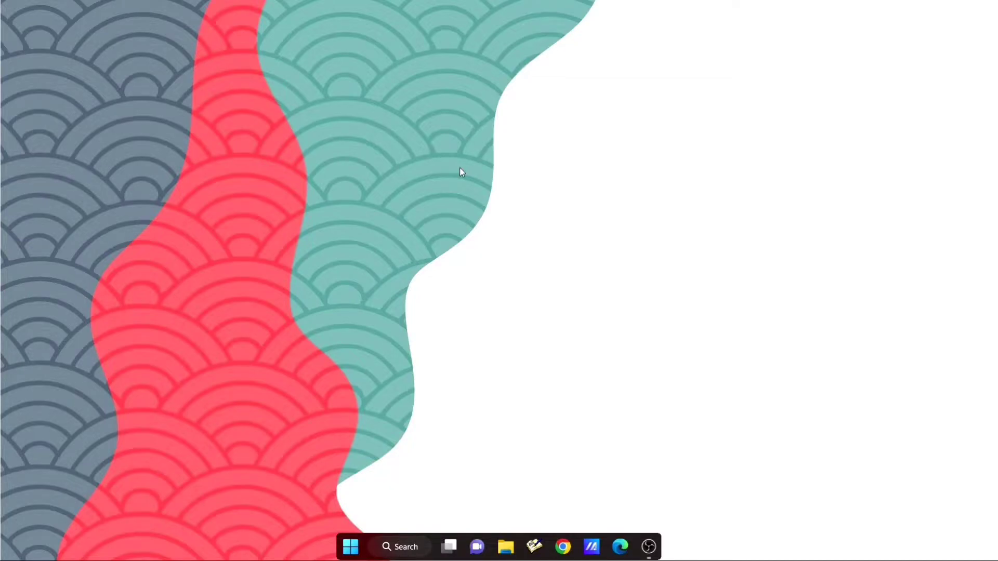
- Launch Oracle VM VirtualBox and start a new virtual machine named WinHisab with the version Windows XP (32-bit)
left_click(403, 547)
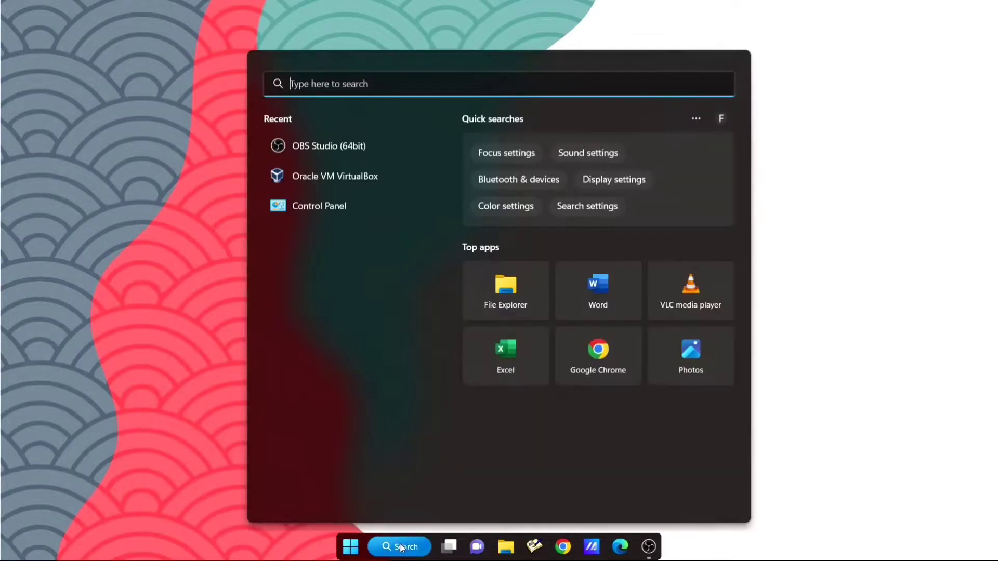
left_click(376, 172)
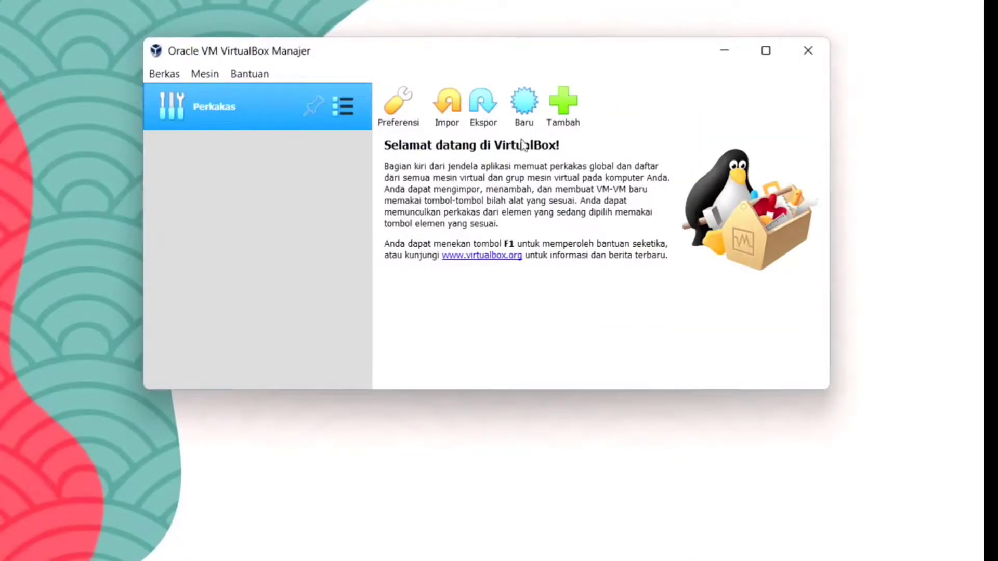
left_click(530, 118)
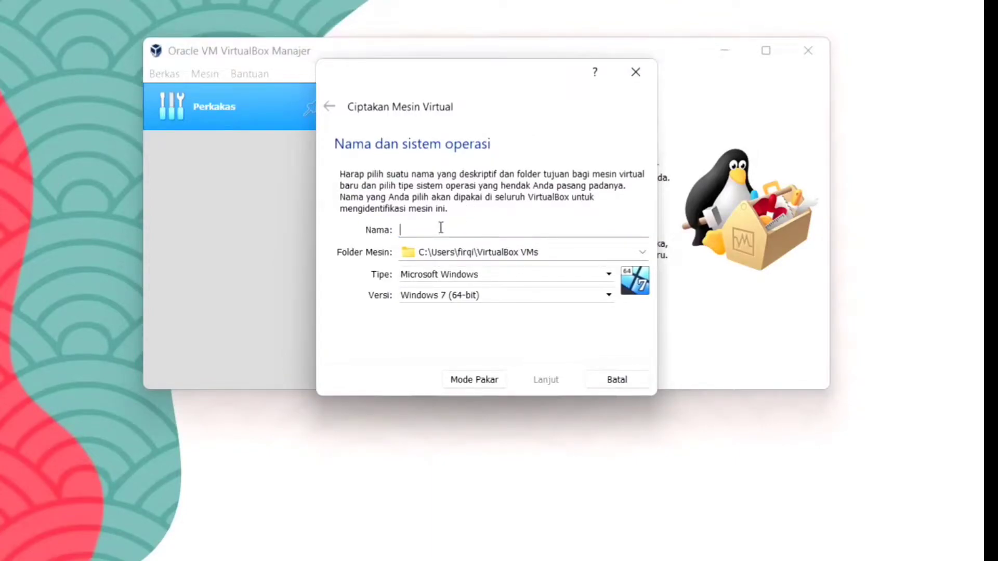
type("WinHisab")
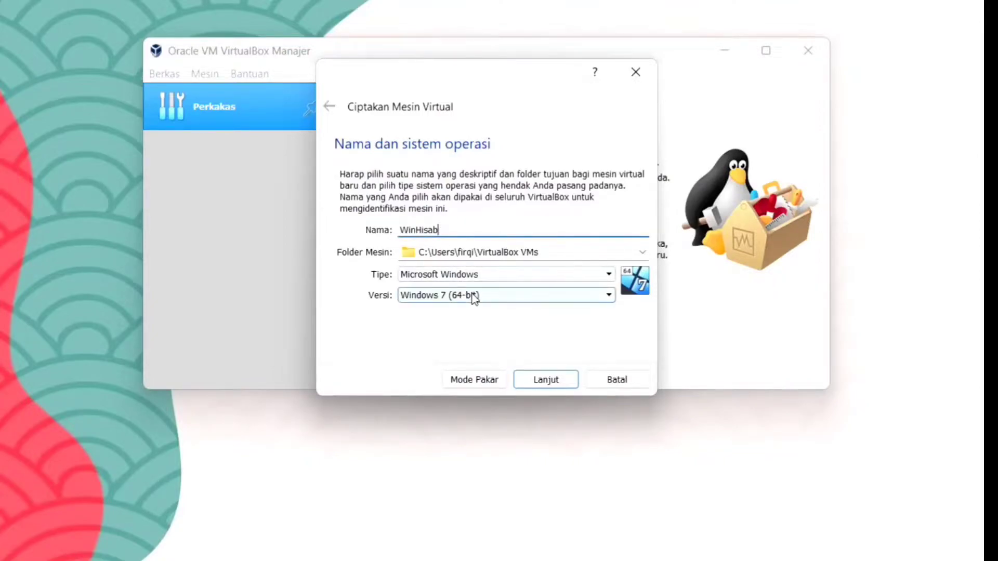
left_click(473, 296)
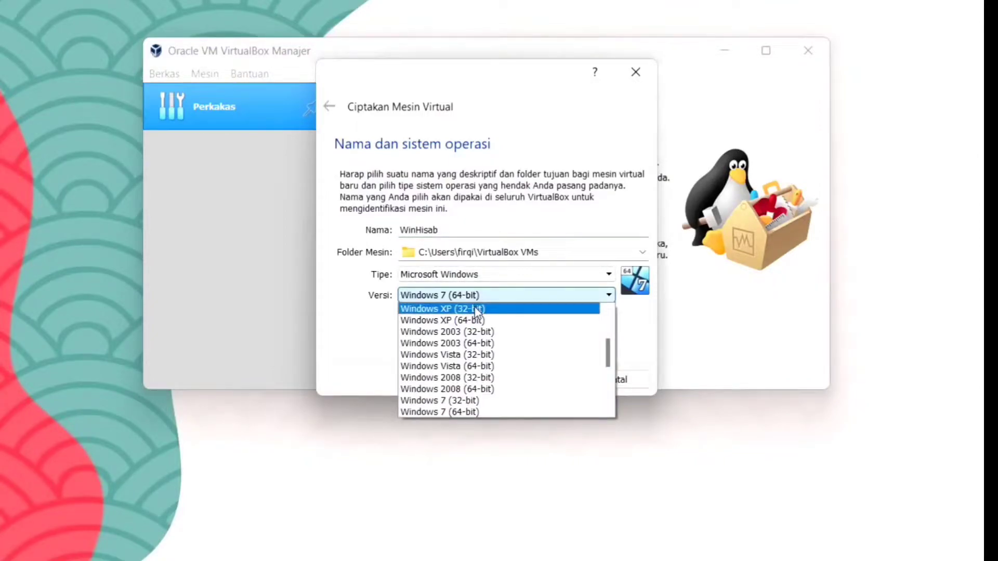
left_click(475, 310)
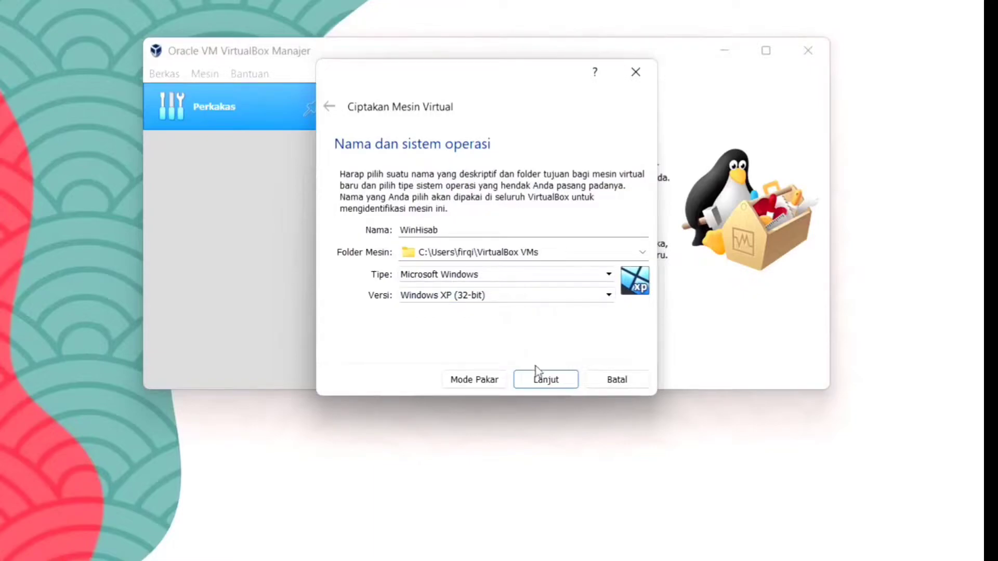
left_click(545, 383)
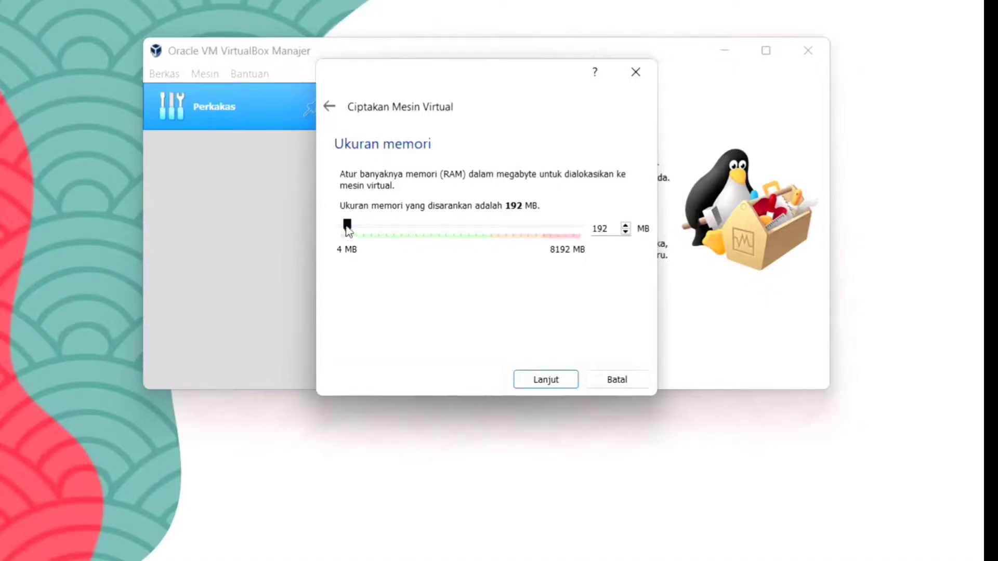
- Raise the new virtual machine's memory slightly above the suggested size and continue to the hard disk settings
left_click_drag(345, 227, 357, 226)
left_click(568, 382)
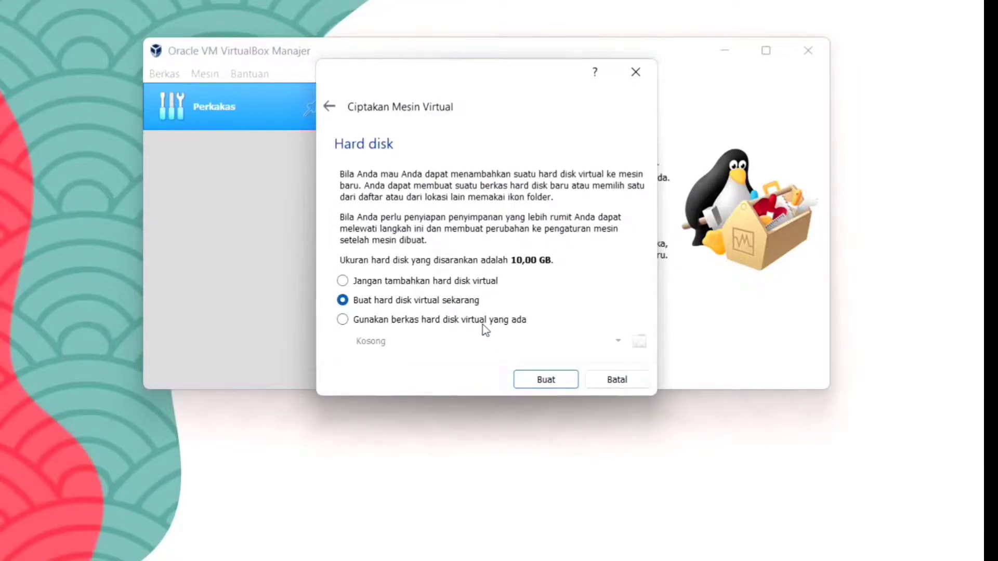
- Attach the existing virtual hard disk WindowsXP.vdi from D:\Bahan Instal Winhisab and create the virtual machine
left_click(526, 321)
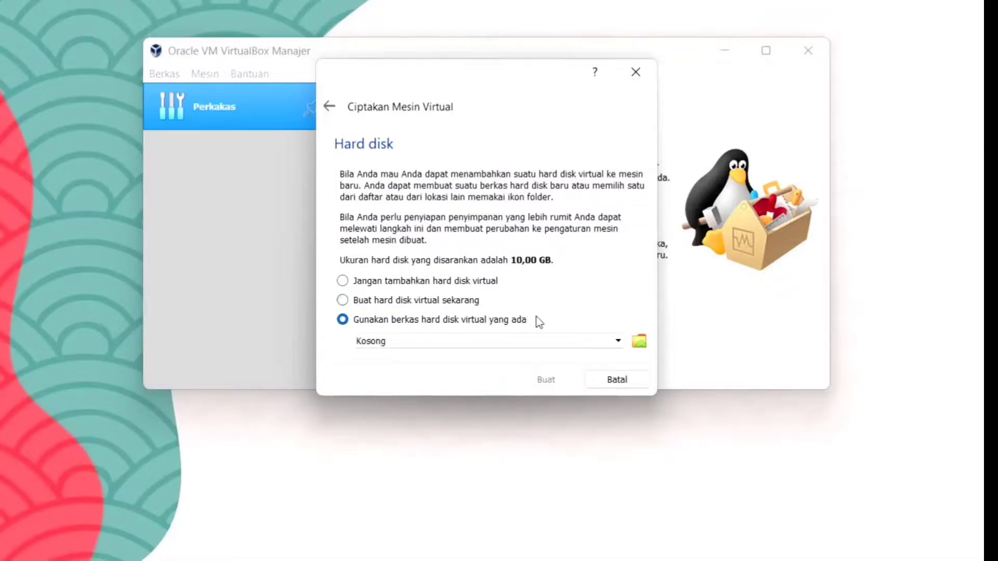
left_click(639, 343)
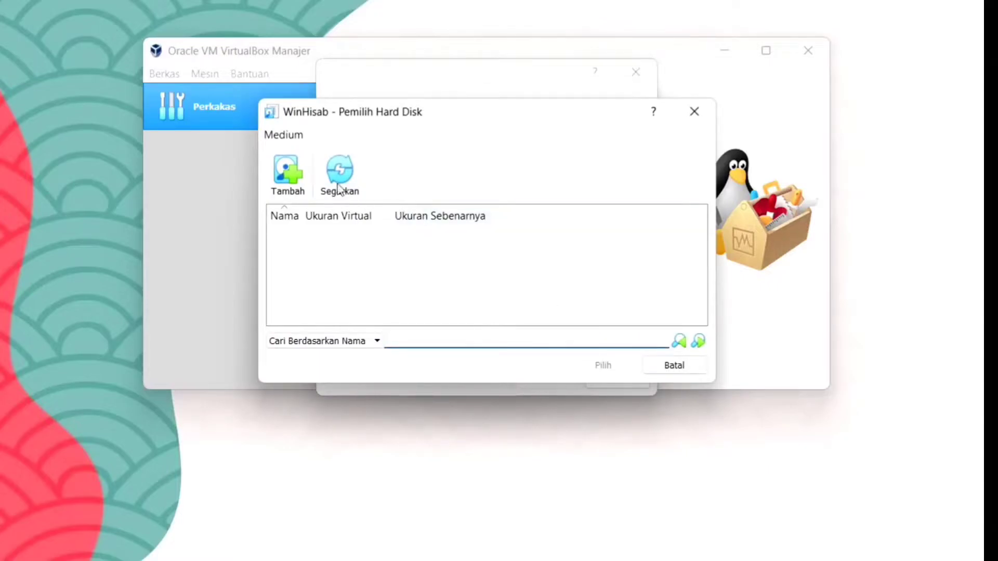
left_click(292, 180)
scroll(343, 338, "down", 3)
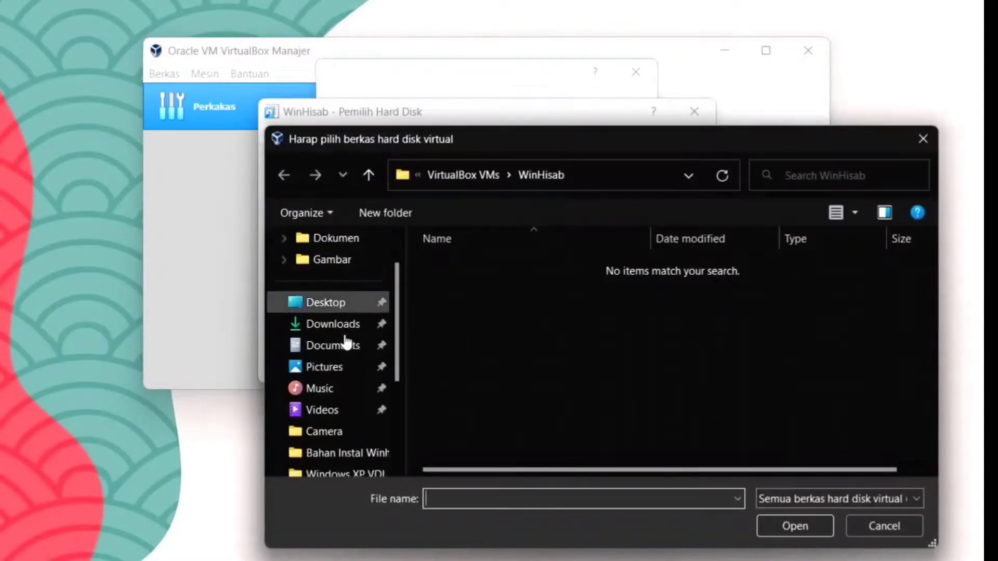
scroll(346, 356, "down", 1)
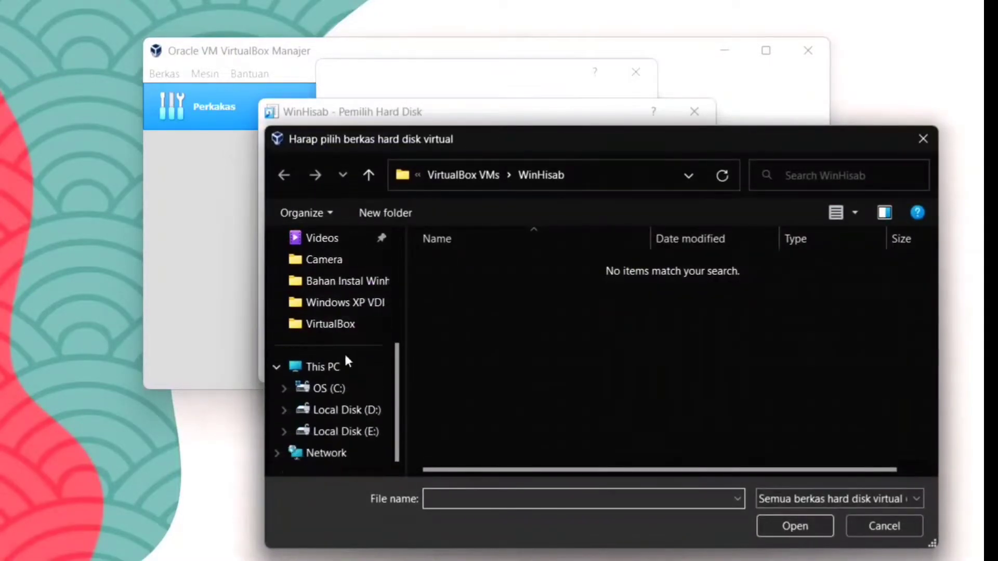
left_click(341, 409)
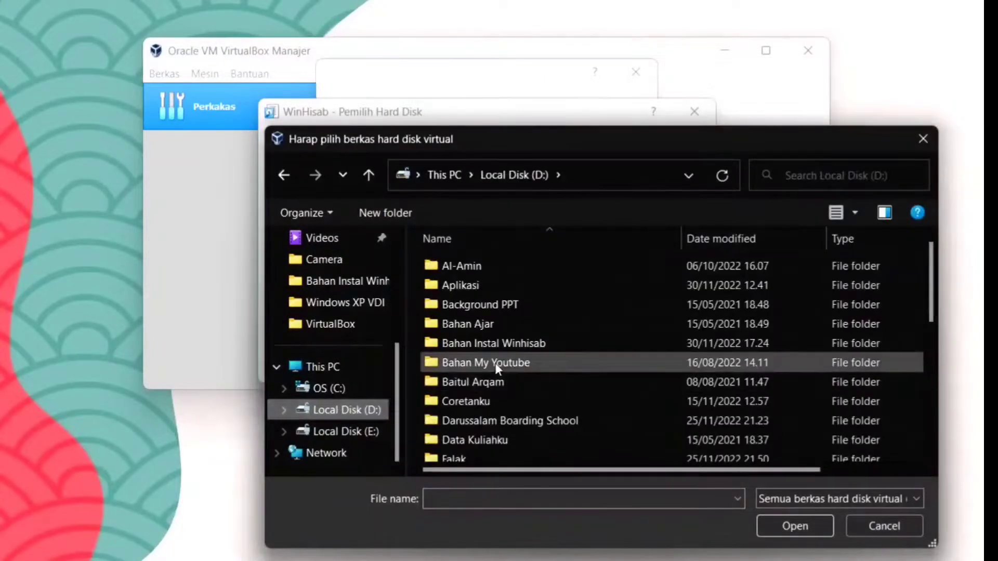
double_click(497, 346)
left_click(508, 268)
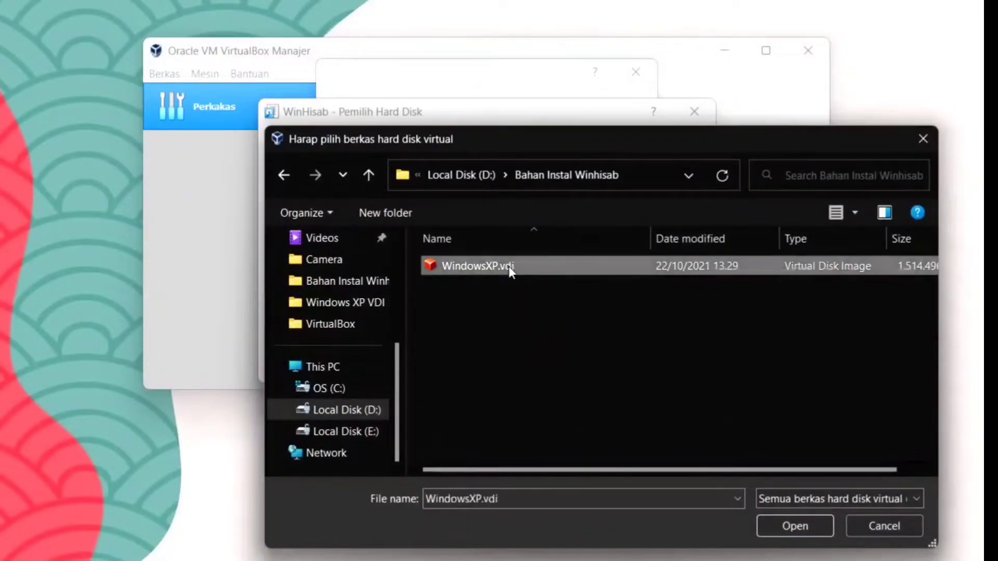
left_click(780, 530)
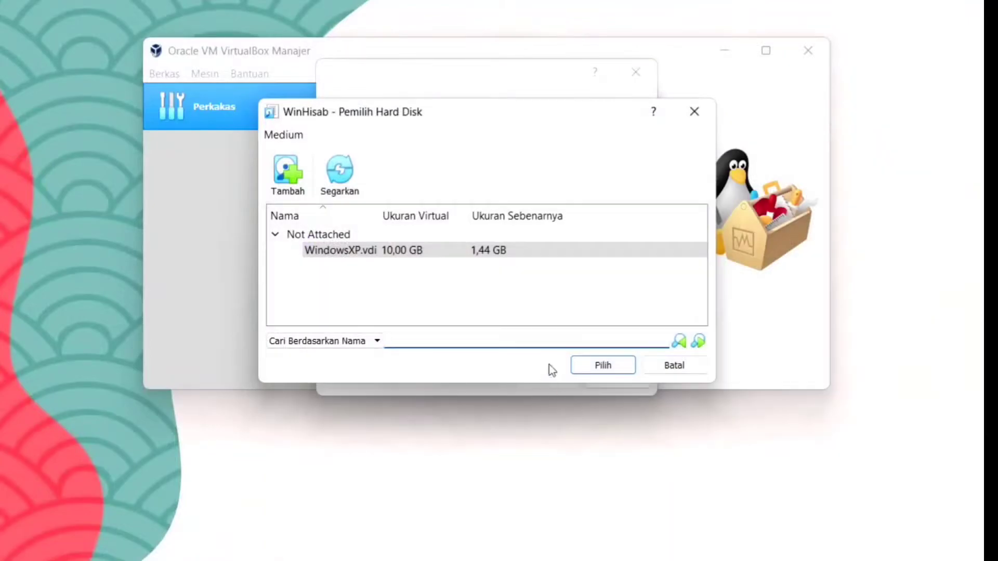
left_click(601, 367)
left_click(570, 379)
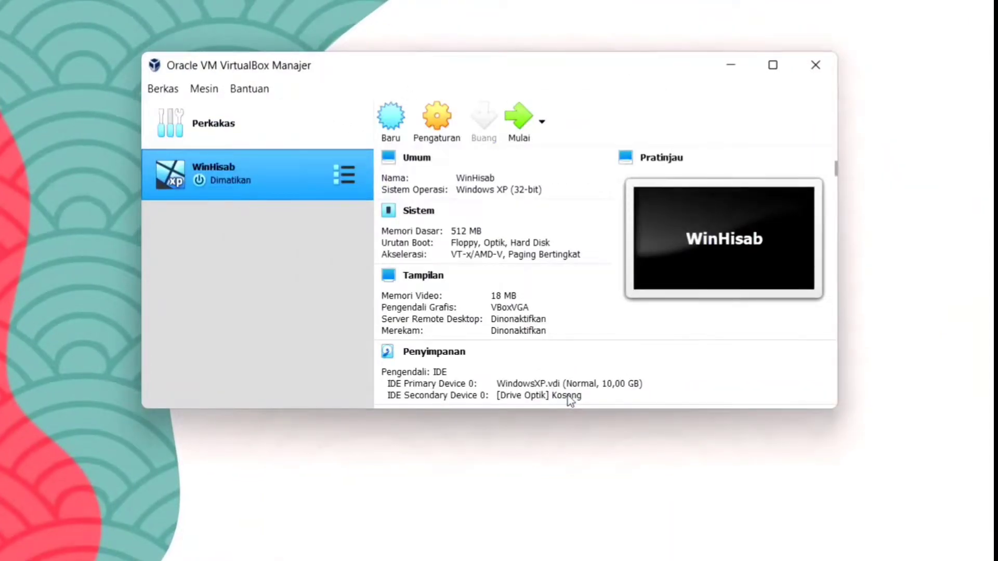
- Set both the shared clipboard and drag-and-drop of the WinHisab machine to Dua Arah (bidirectional) in its advanced general settings
left_click(434, 134)
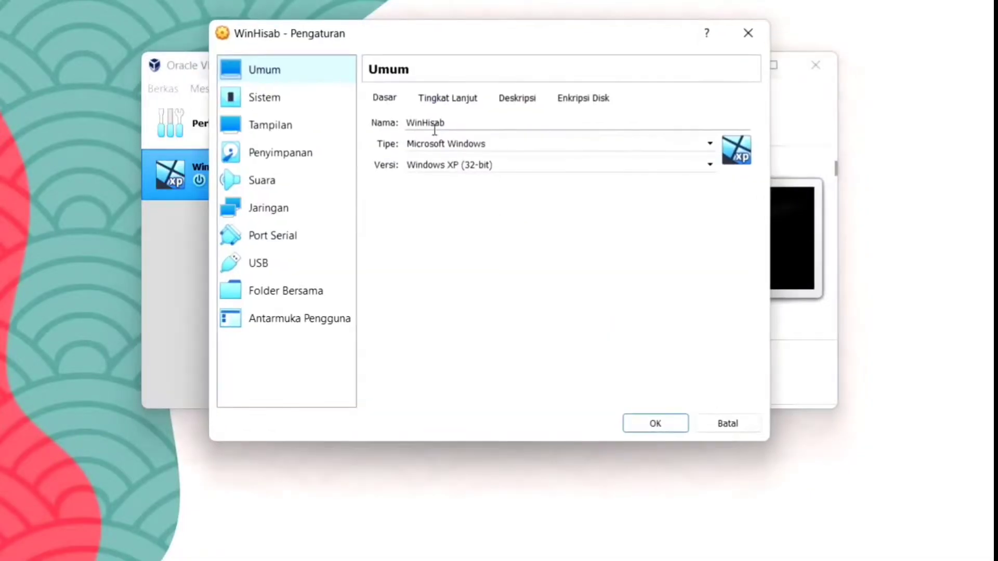
left_click(466, 102)
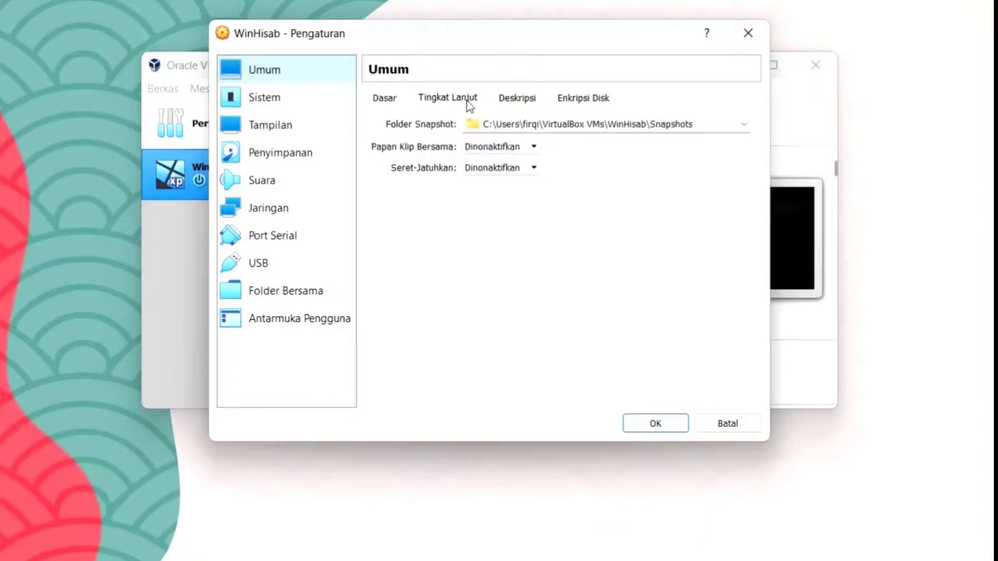
left_click(533, 150)
left_click(514, 193)
left_click(518, 174)
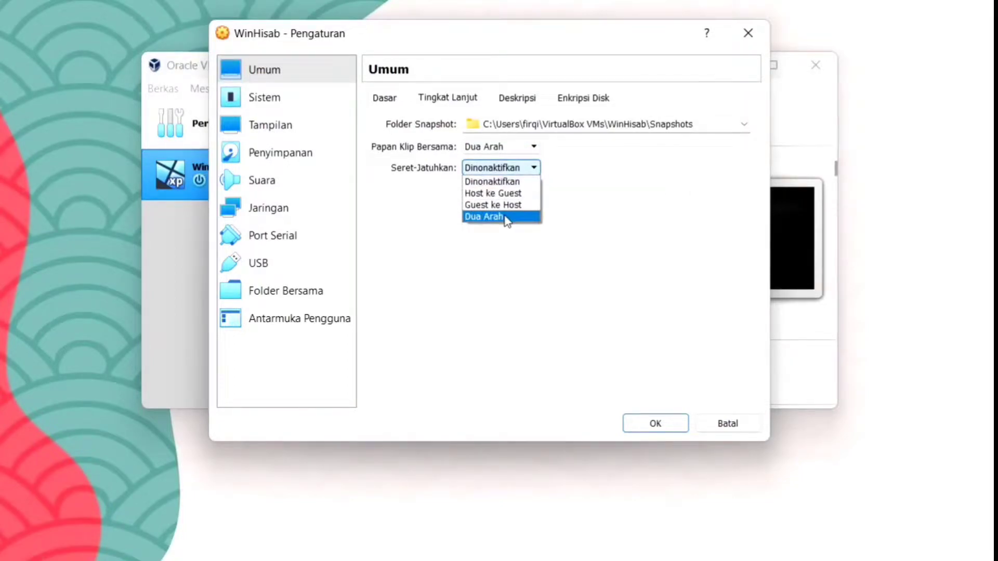
left_click(505, 218)
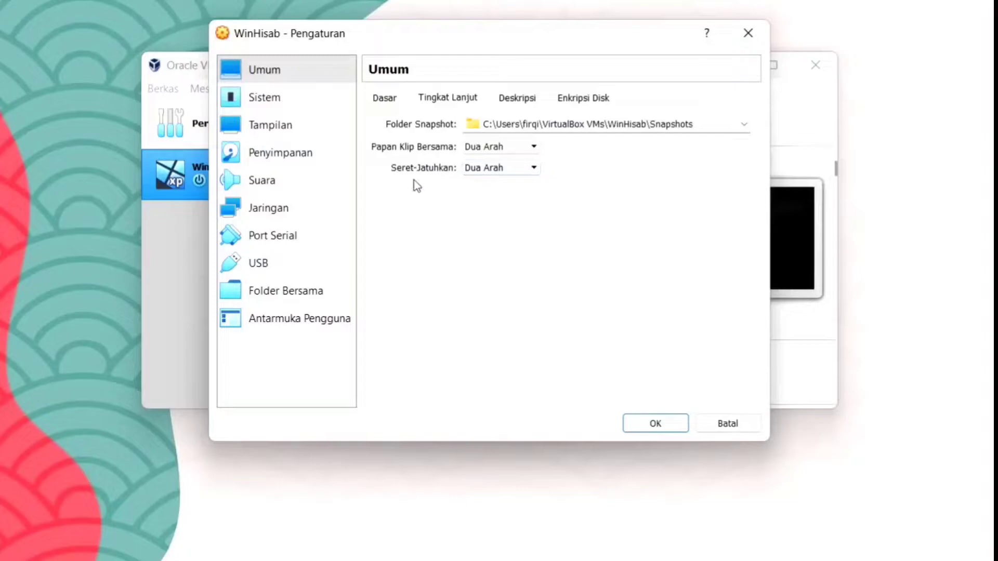
- Enable I/O APIC in the machine's system settings and raise its processor count by one
left_click(314, 106)
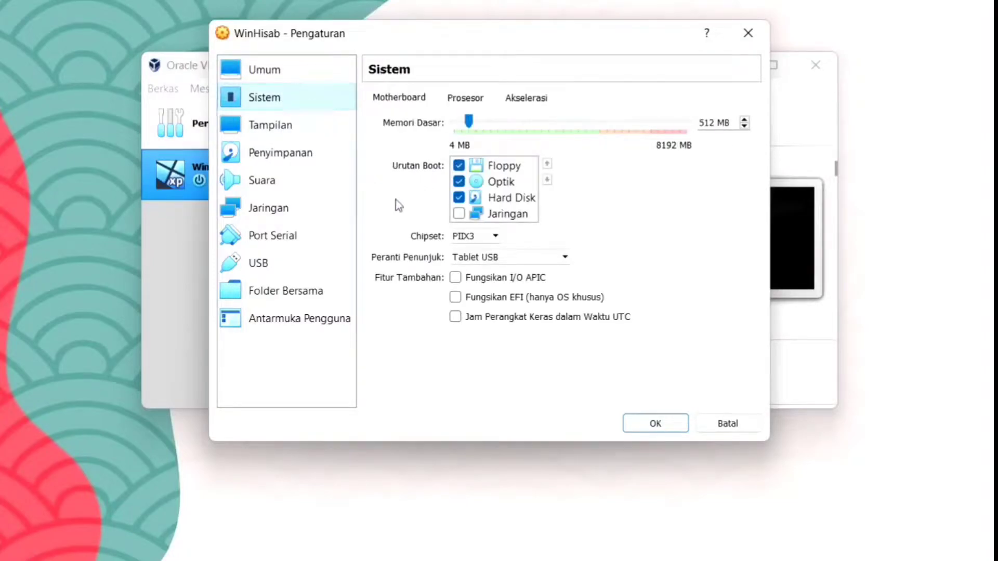
left_click(455, 280)
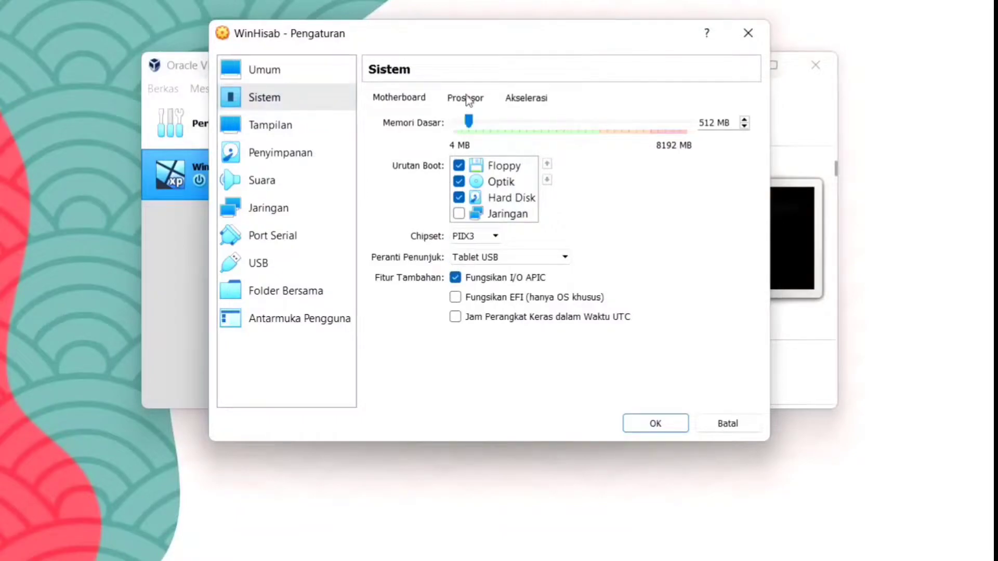
left_click(467, 98)
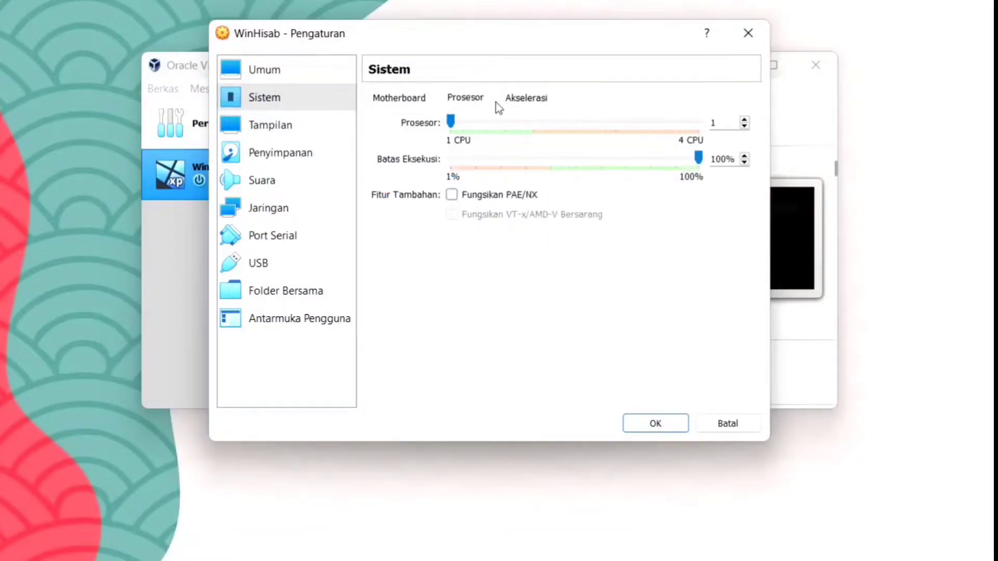
left_click(744, 119)
- Set the machine's video memory to 128 MB and save the settings
left_click(313, 131)
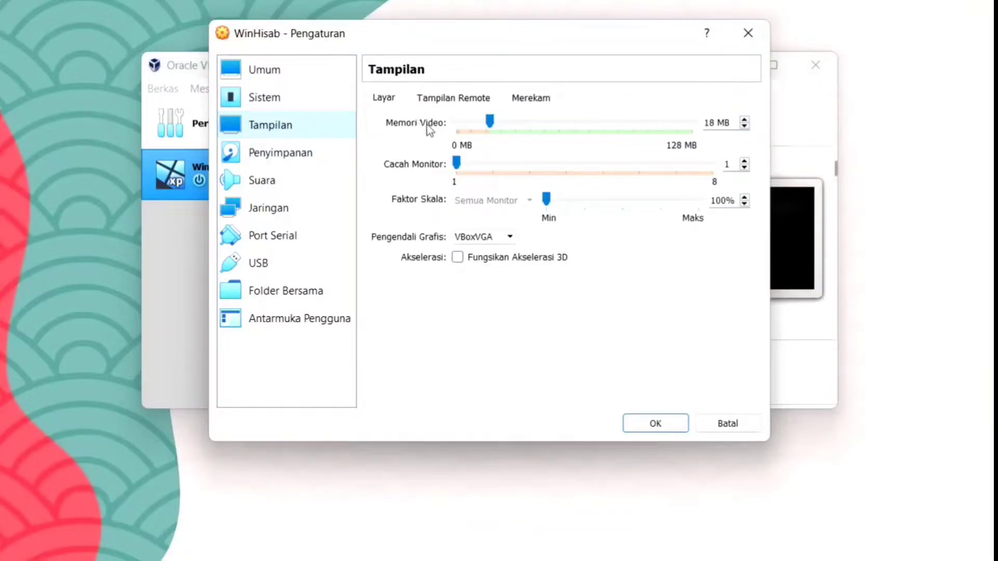
left_click_drag(490, 122, 693, 139)
left_click(663, 422)
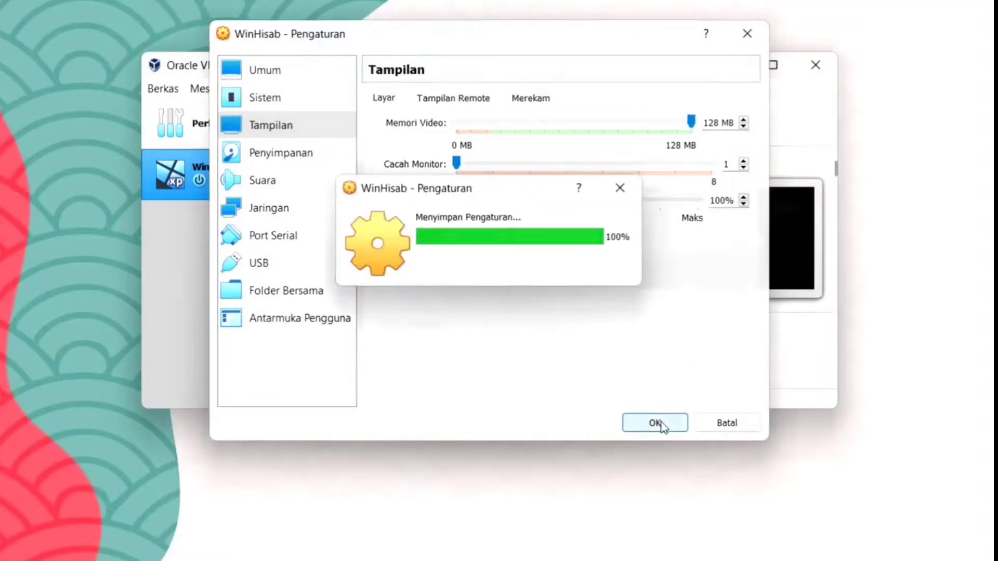
- Start the WinHisab virtual machine, dismiss the keyboard and mouse notices, and maximize its window
left_click(658, 124)
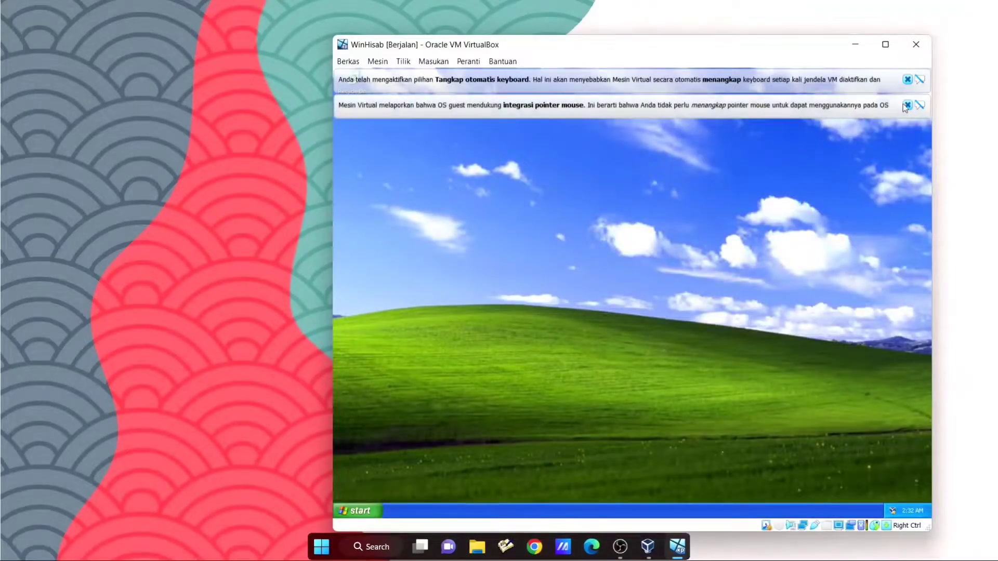
left_click(906, 105)
left_click(907, 79)
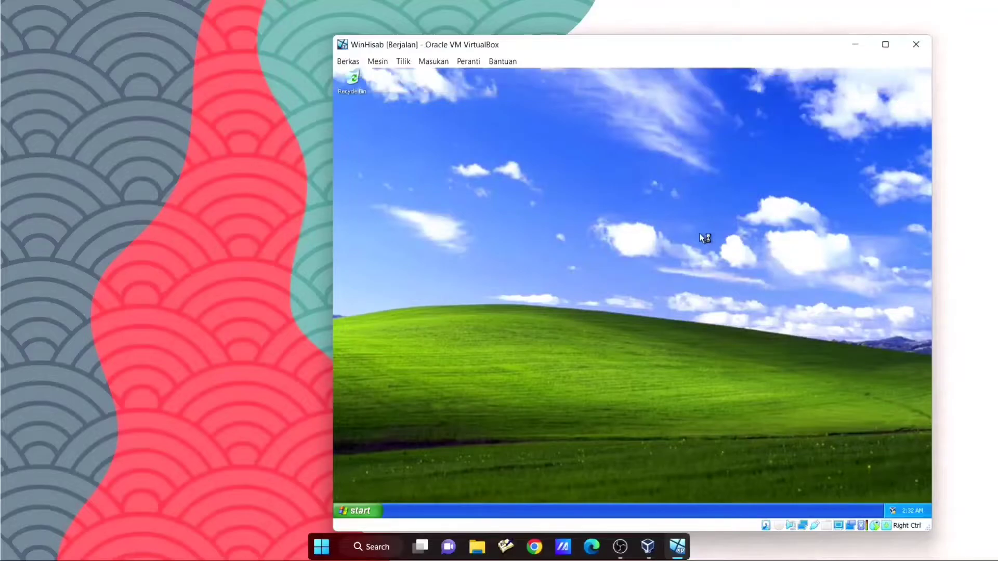
left_click(885, 45)
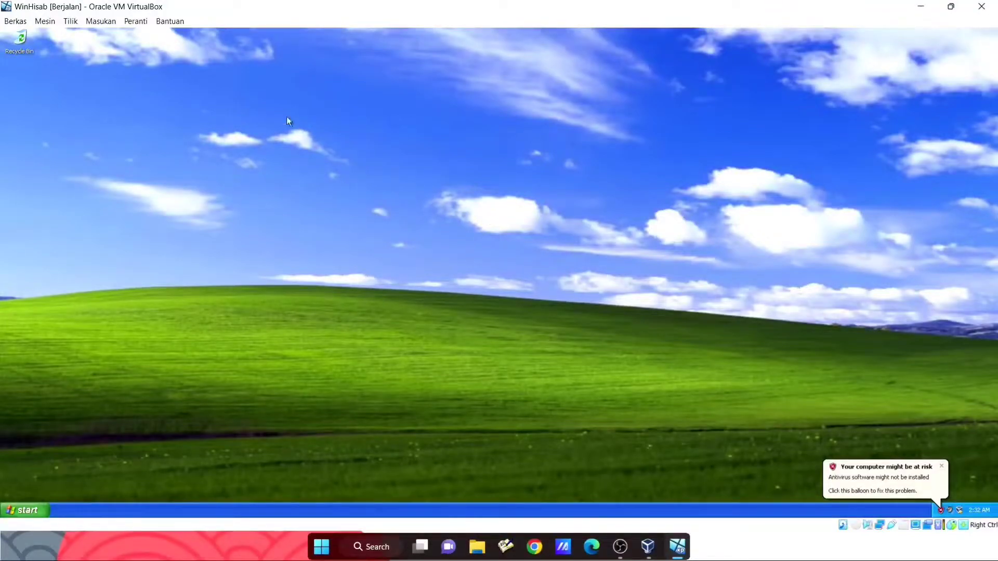
- Insert the Guest Additions CD image into the running machine and start its setup with the default folder and components
left_click(144, 21)
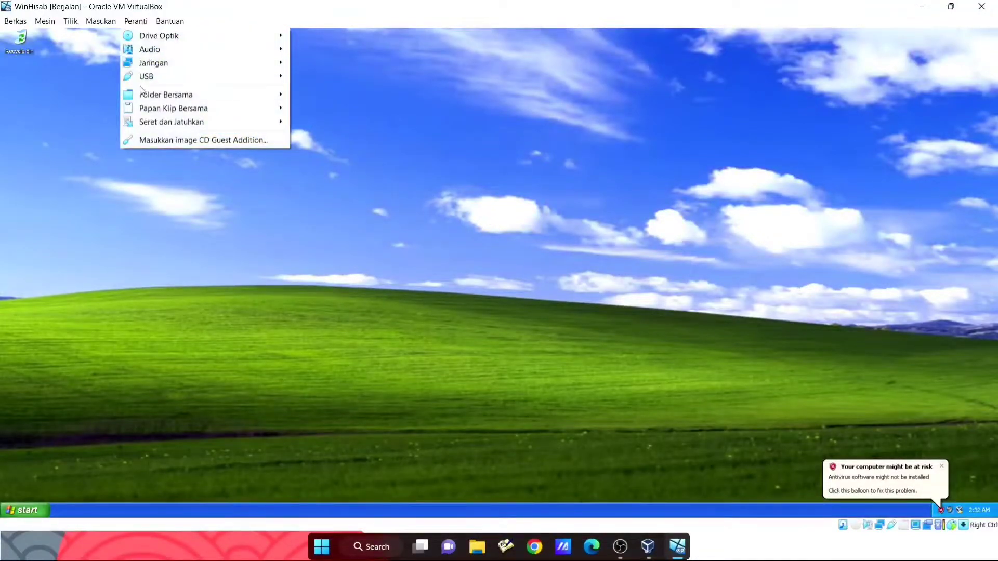
left_click(189, 141)
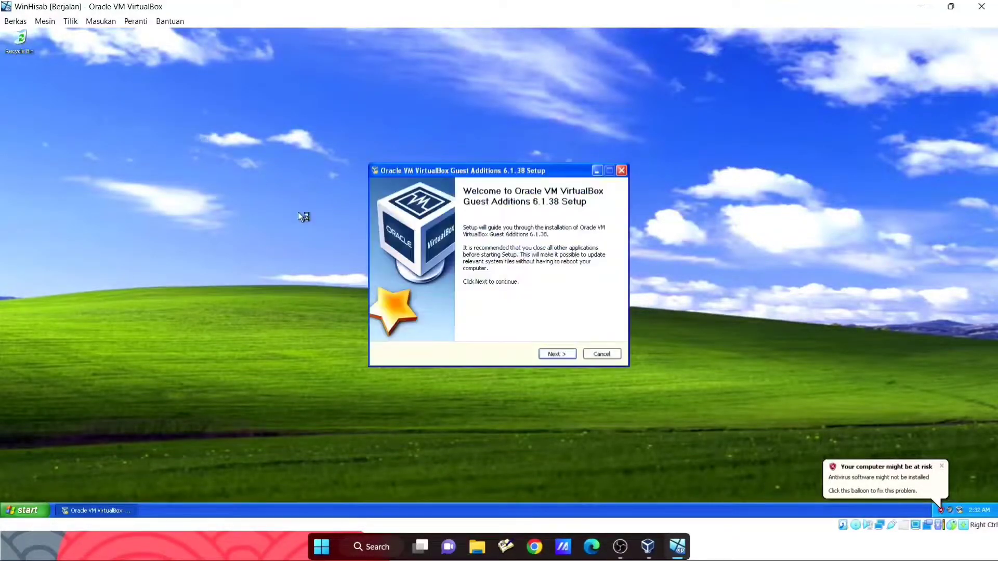
left_click(550, 354)
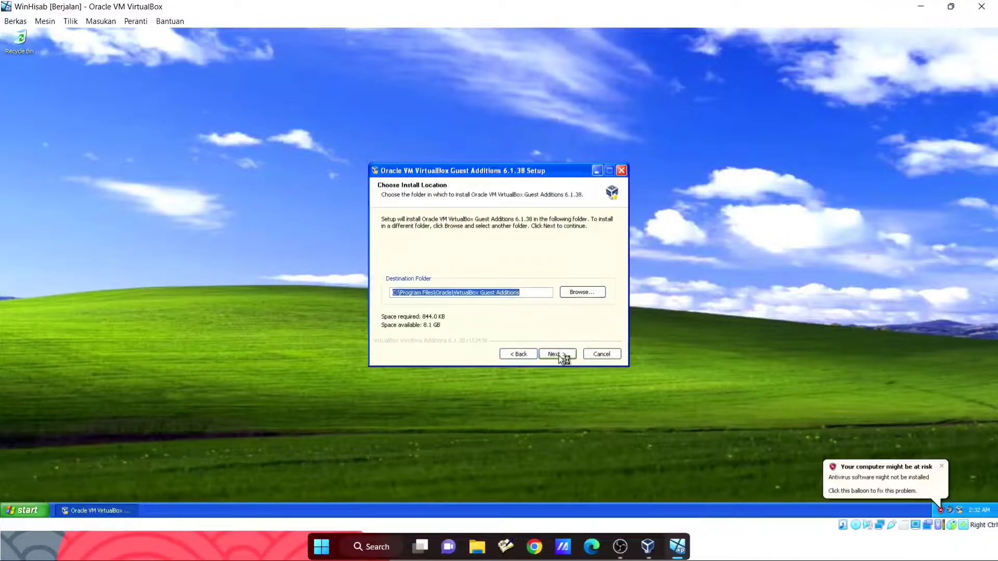
left_click(555, 354)
left_click(557, 354)
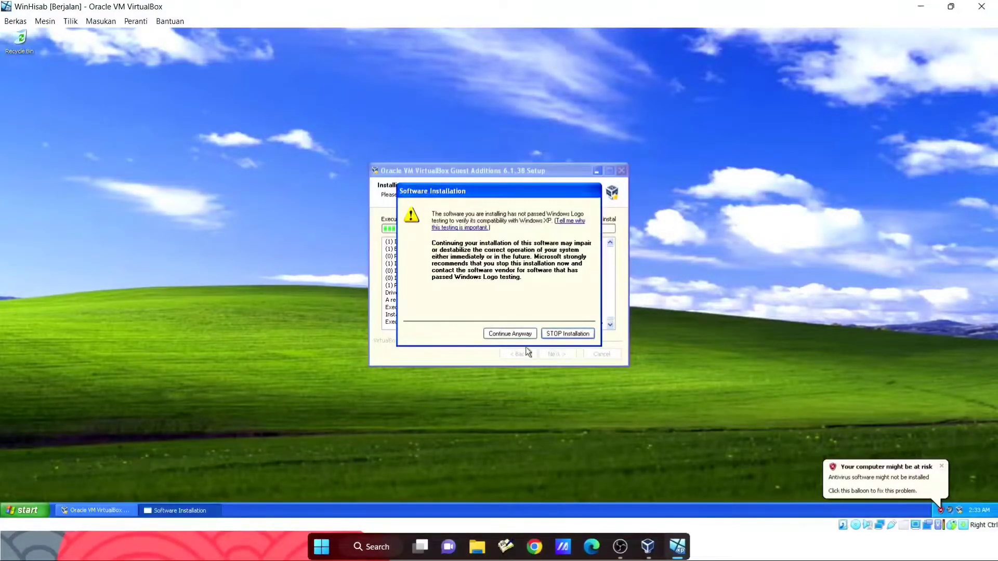
- Continue past each Windows Logo compatibility warning and finish the Guest Additions setup with an immediate reboot
left_click(515, 335)
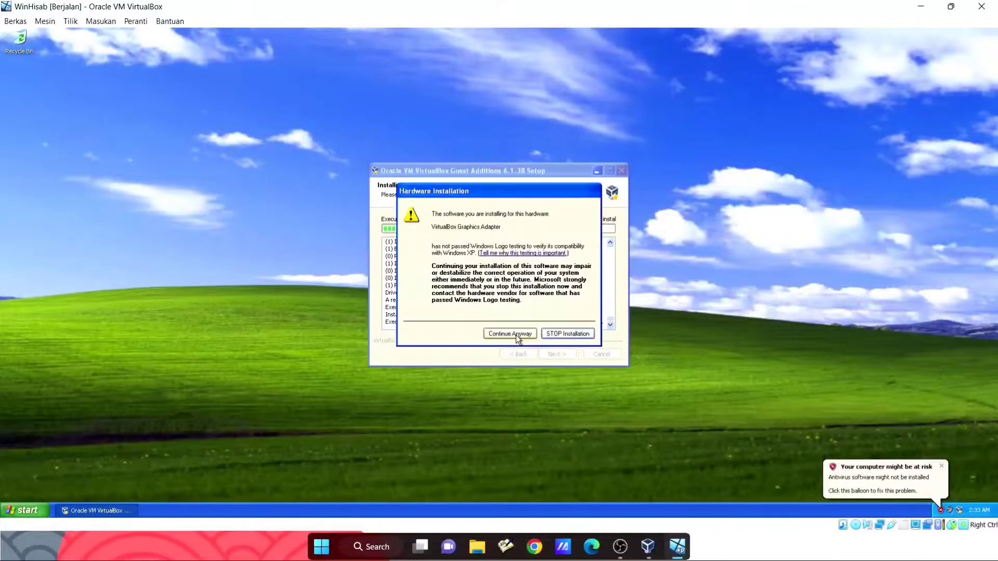
left_click(516, 335)
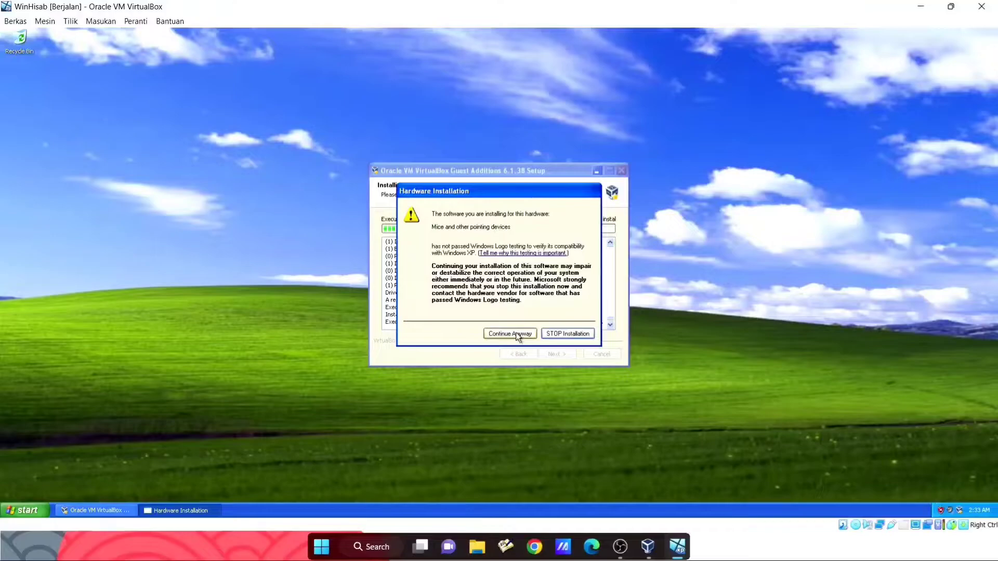
left_click(516, 332)
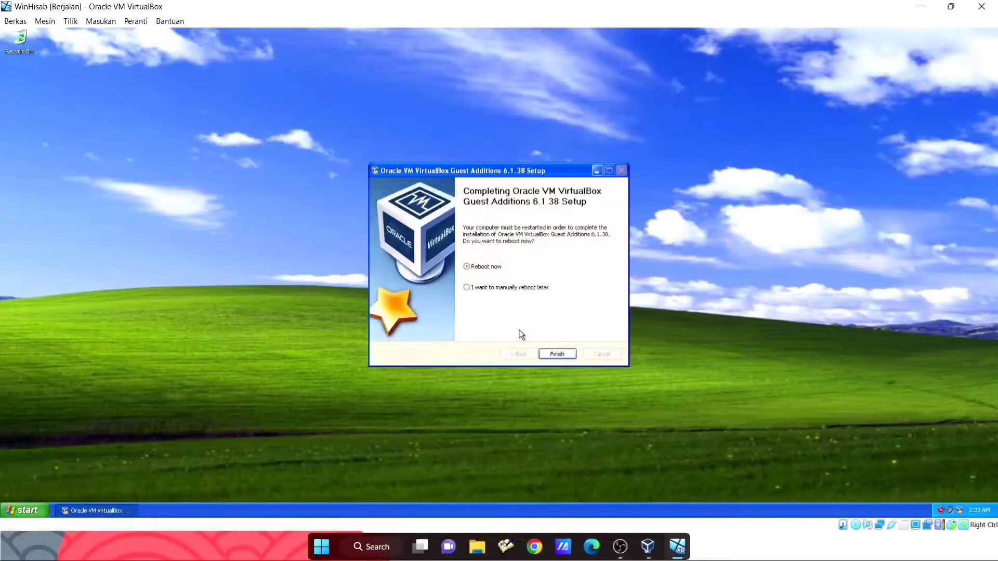
left_click(553, 355)
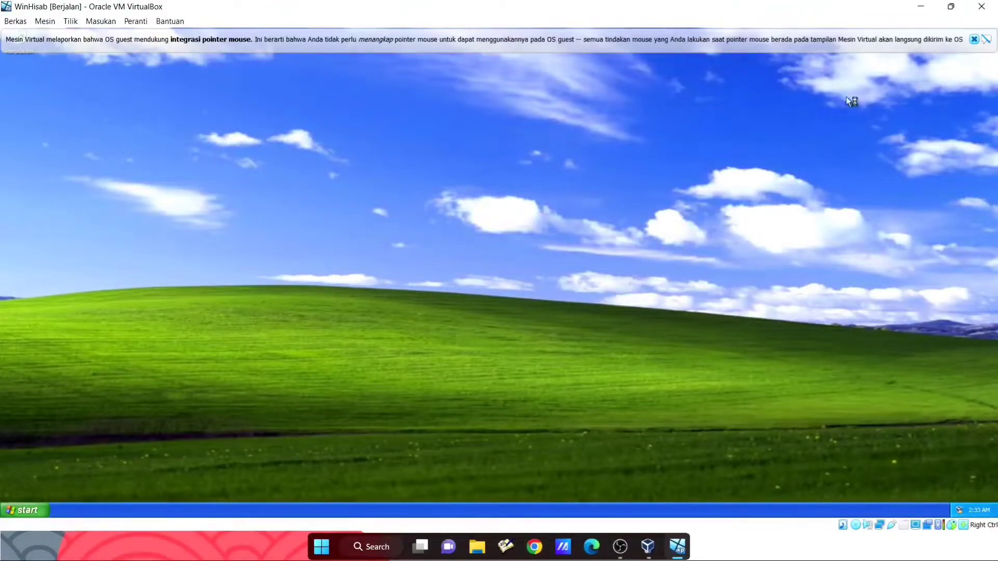
- Dismiss the mouse integration notice and shrink the virtual machine window, placing it on the desktop's right side
left_click(974, 39)
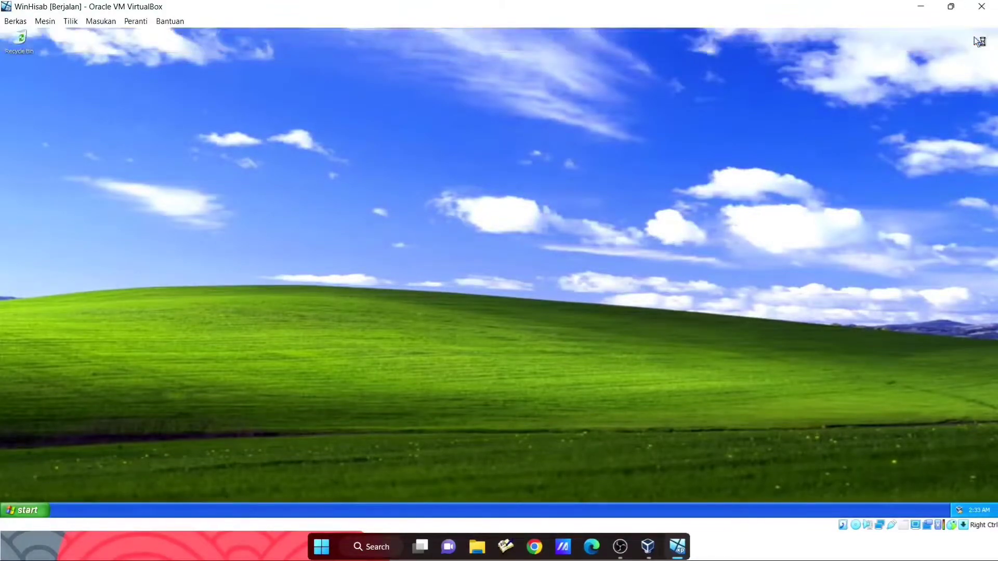
left_click(950, 6)
left_click_drag(786, 42, 835, 30)
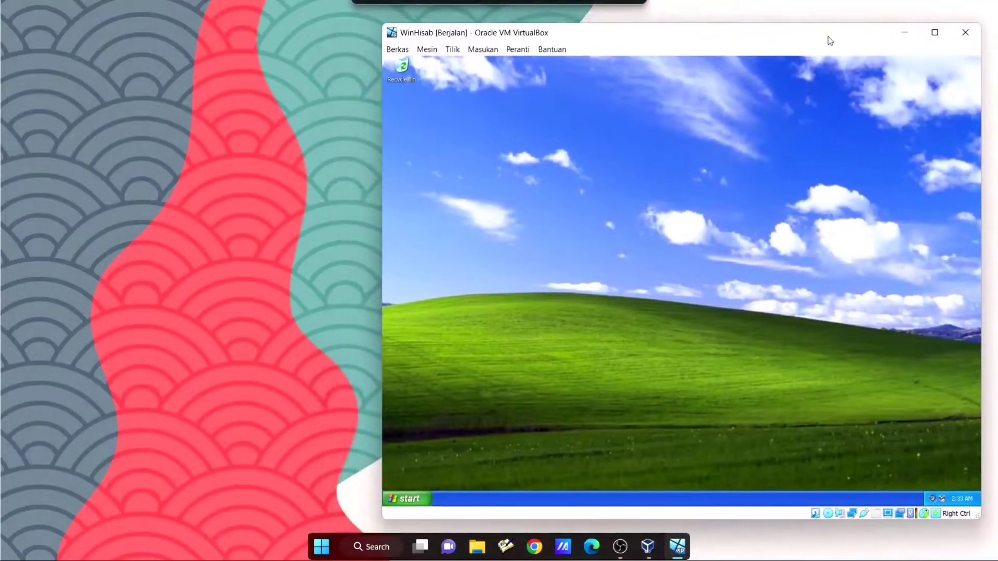
- Switch to File Explorer, open the Bahan Instal Winhisab folder on Local Disk (D:), and shrink its window beside the virtual machine
left_click(477, 547)
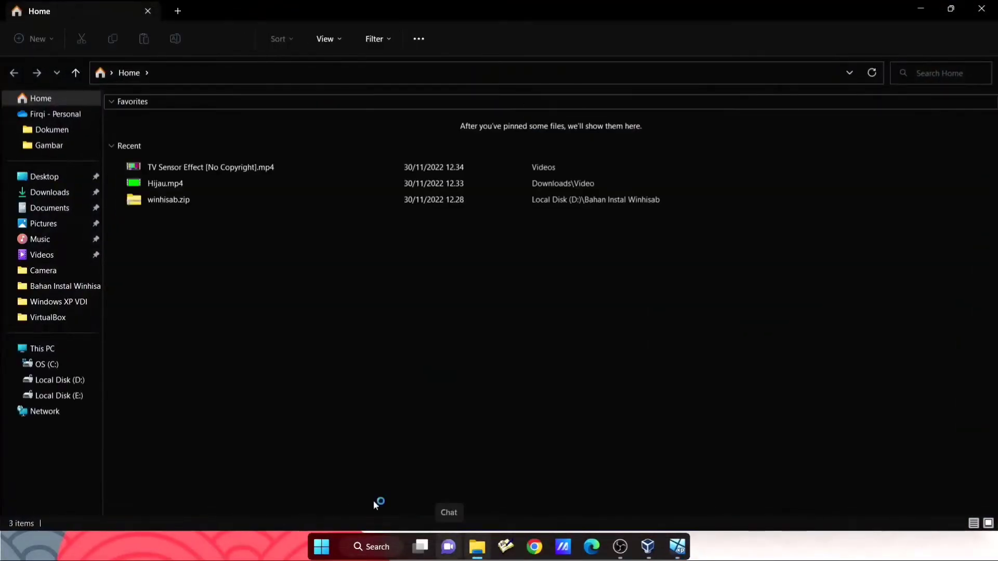
left_click(69, 380)
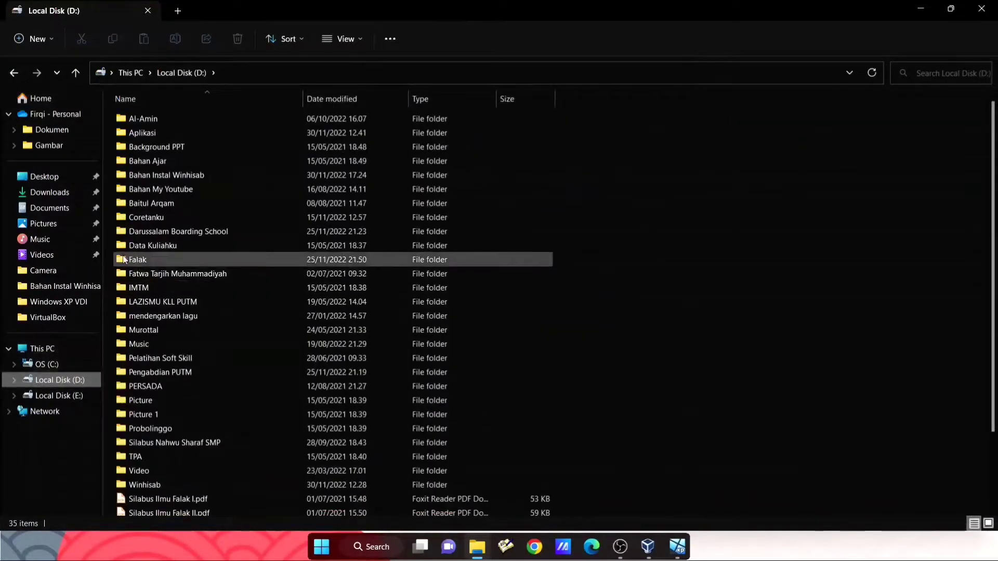
double_click(147, 177)
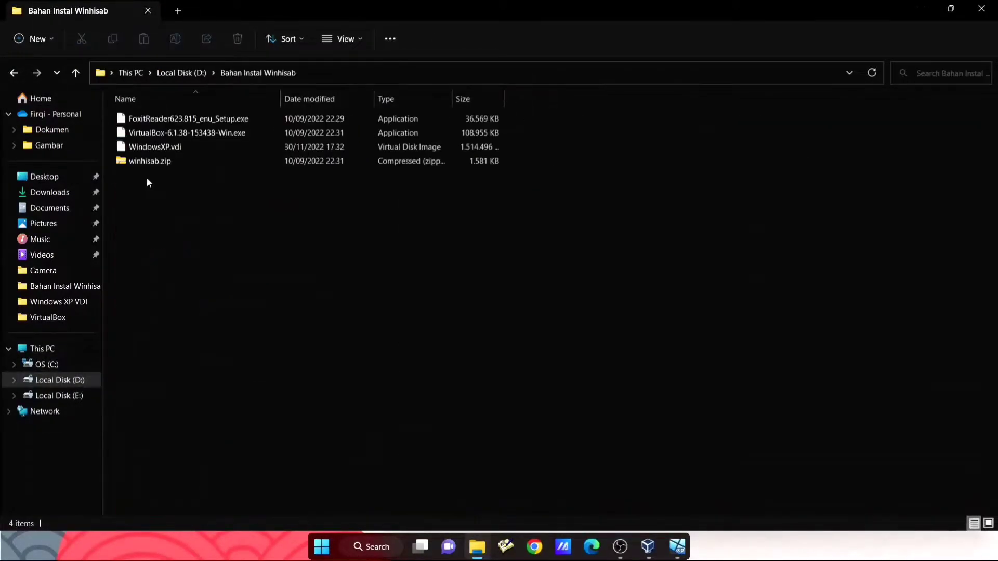
left_click(949, 10)
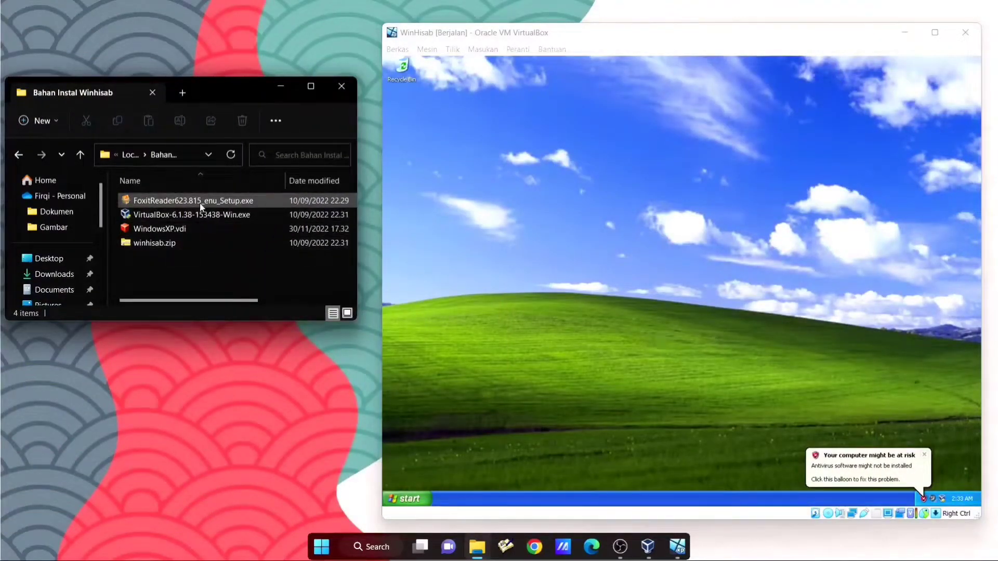
- Copy FoxitReader623.815_enu_Setup.exe and winhisab.zip from the host folder onto the Windows XP desktop
left_click(161, 200)
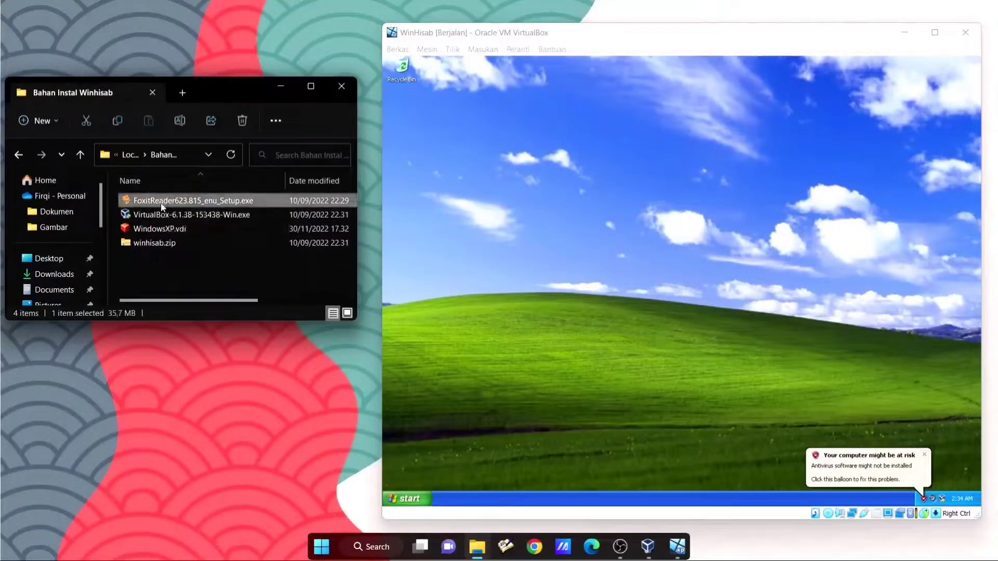
left_click(160, 240)
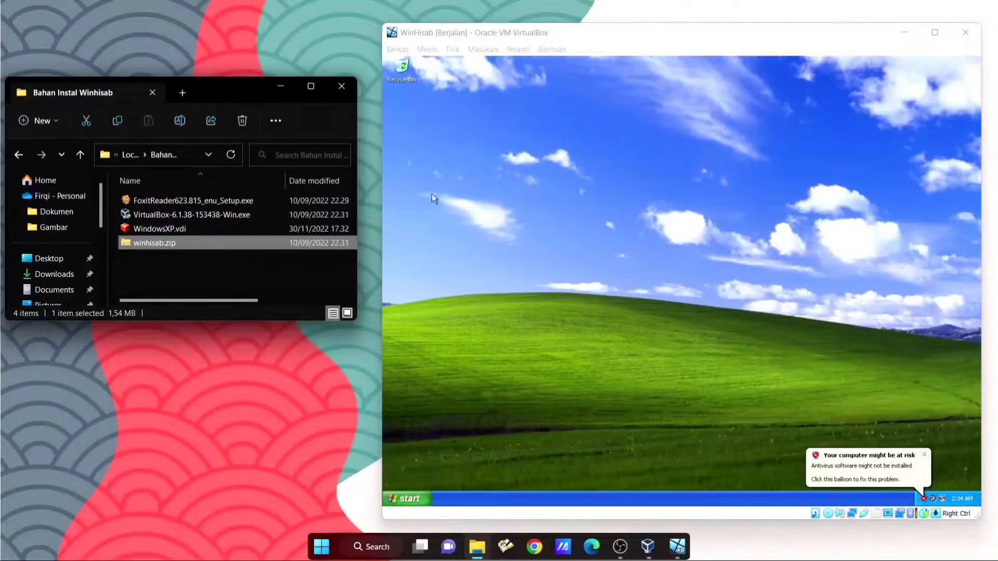
left_click(193, 203)
left_click_drag(193, 203, 454, 196)
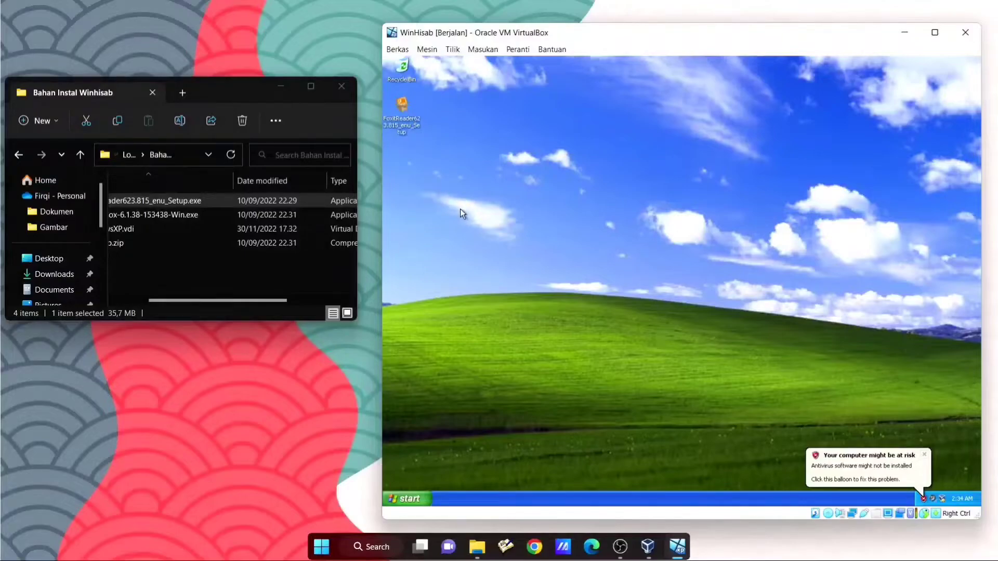
left_click_drag(182, 301, 160, 301)
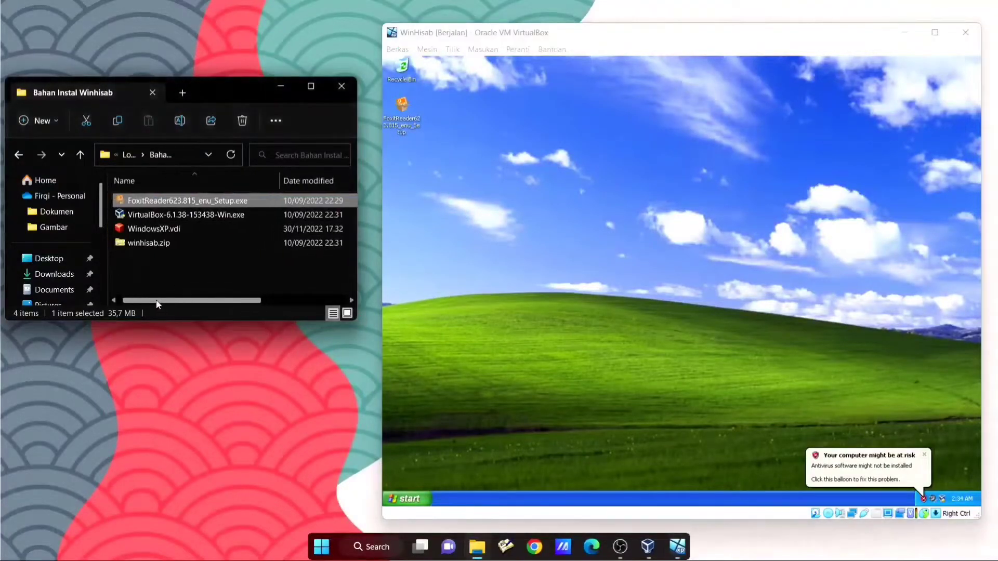
left_click_drag(156, 245, 409, 148)
left_click(510, 202)
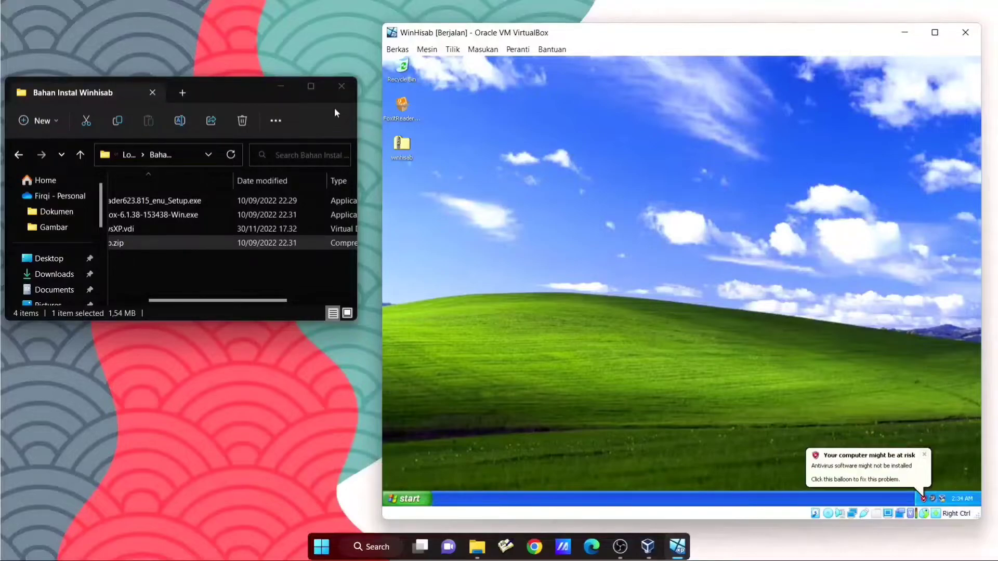
- Maximize the virtual machine window and install Foxit Reader from its copied setup file with the default options
left_click(935, 34)
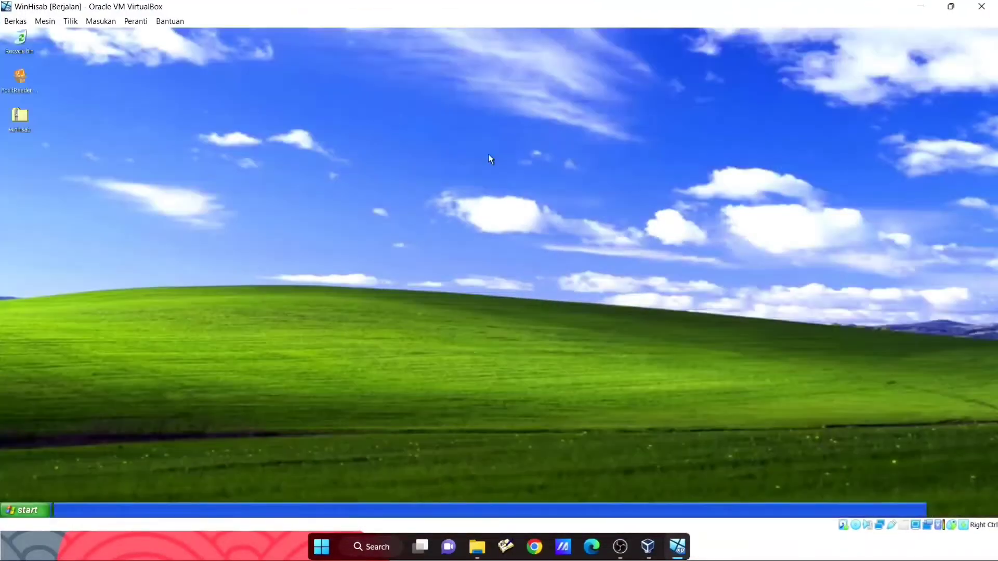
double_click(21, 77)
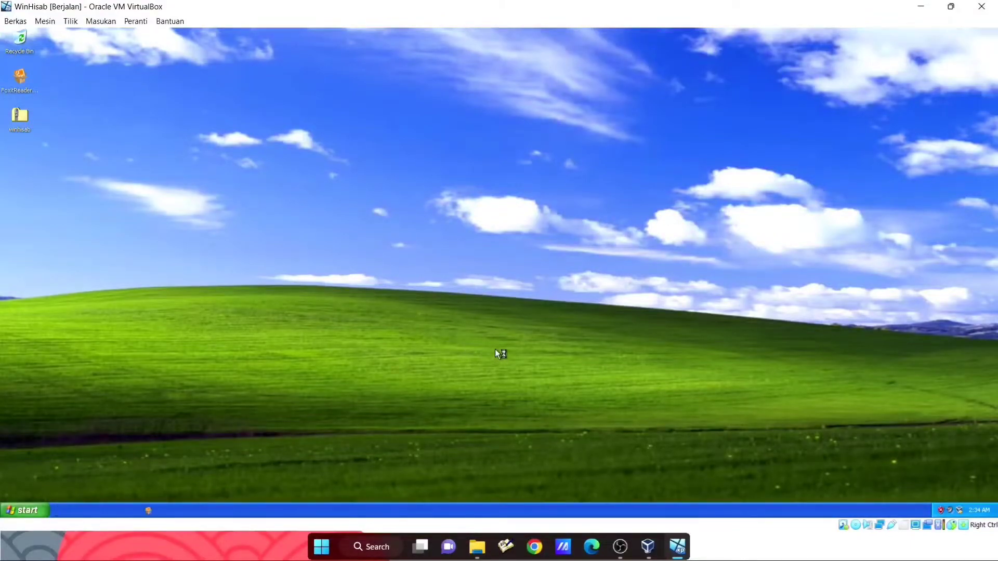
left_click(558, 367)
left_click(558, 367)
left_click(559, 367)
left_click(560, 367)
left_click(562, 367)
left_click(563, 368)
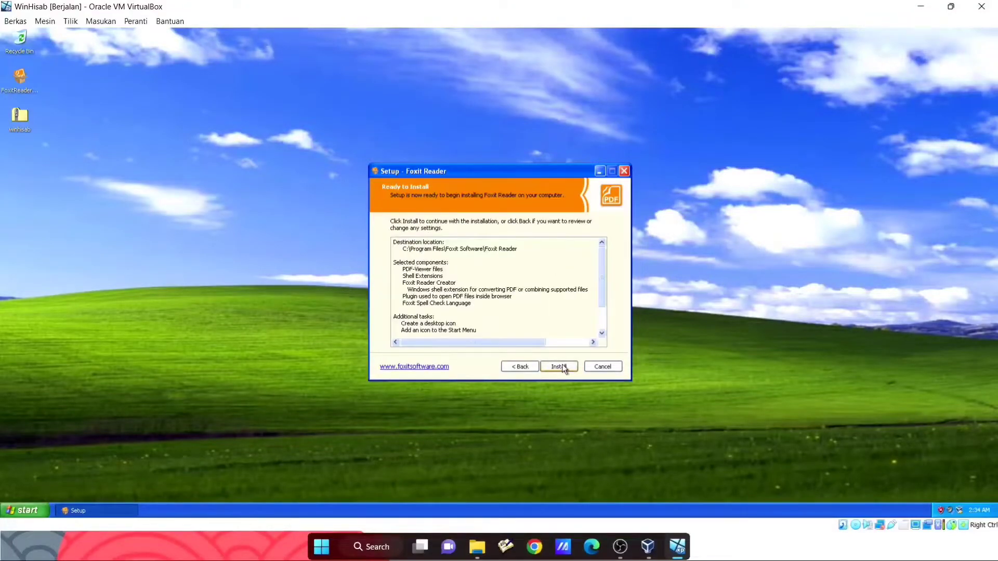
left_click(559, 367)
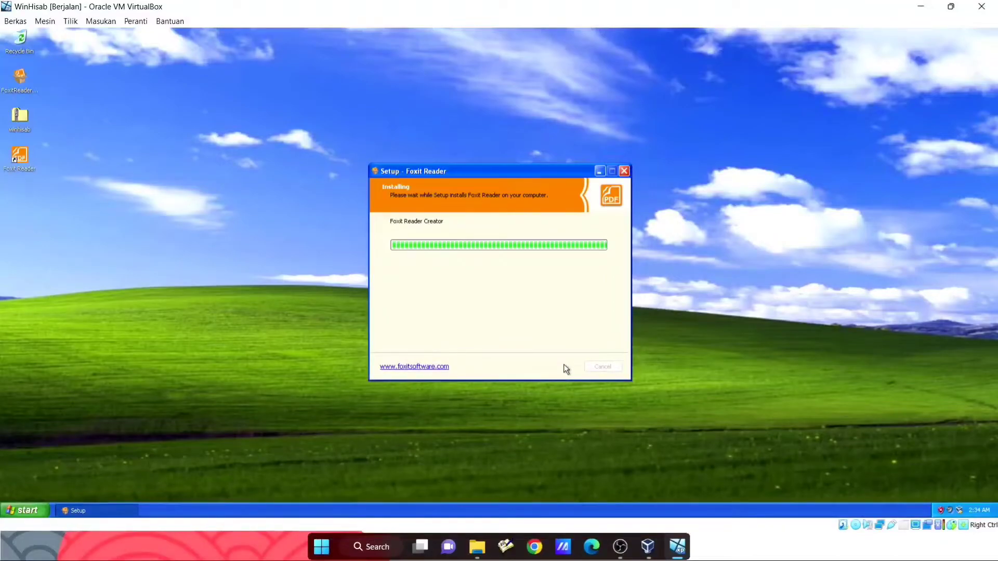
- Finish the Foxit Reader setup, skip the registration offer, and close the program
left_click(564, 364)
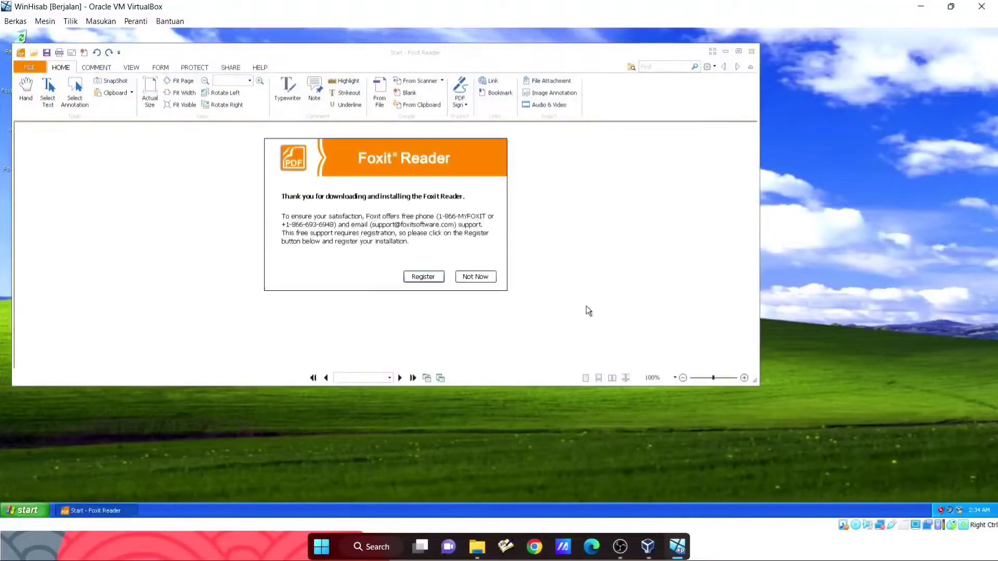
left_click(475, 276)
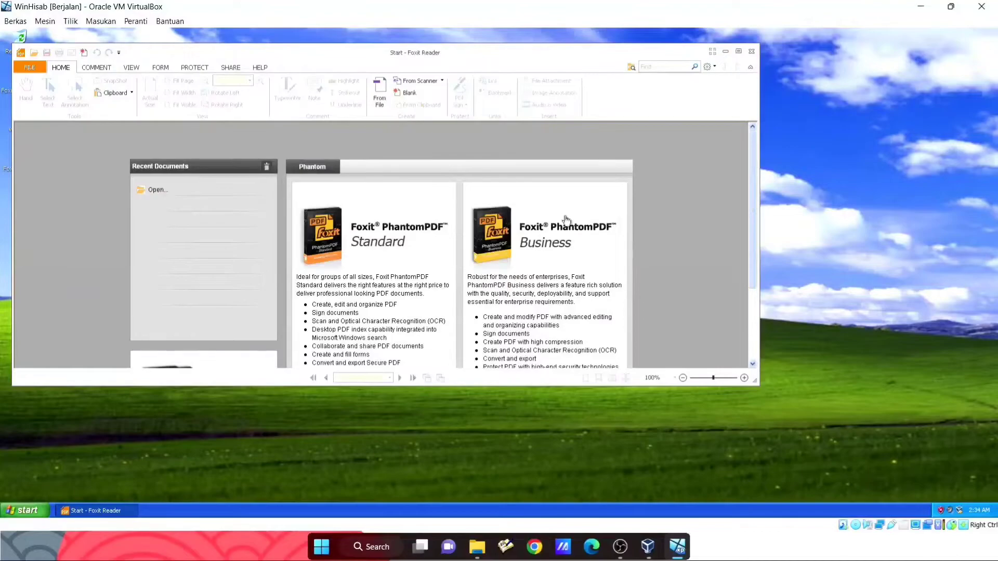
left_click(752, 52)
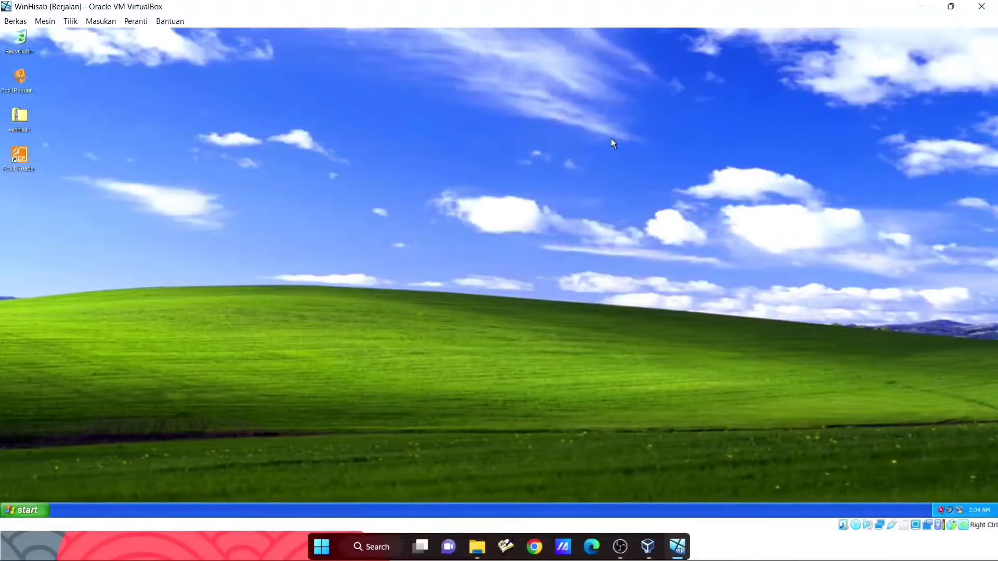
- Run the SETUP application from the winhisab archive, install it with the default settings, and close the archive window
double_click(24, 121)
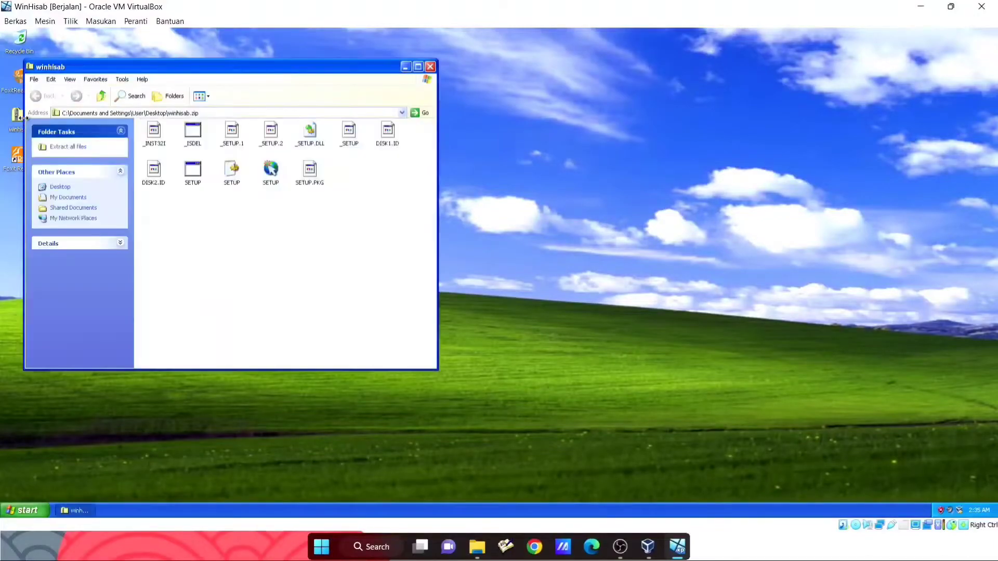
double_click(191, 174)
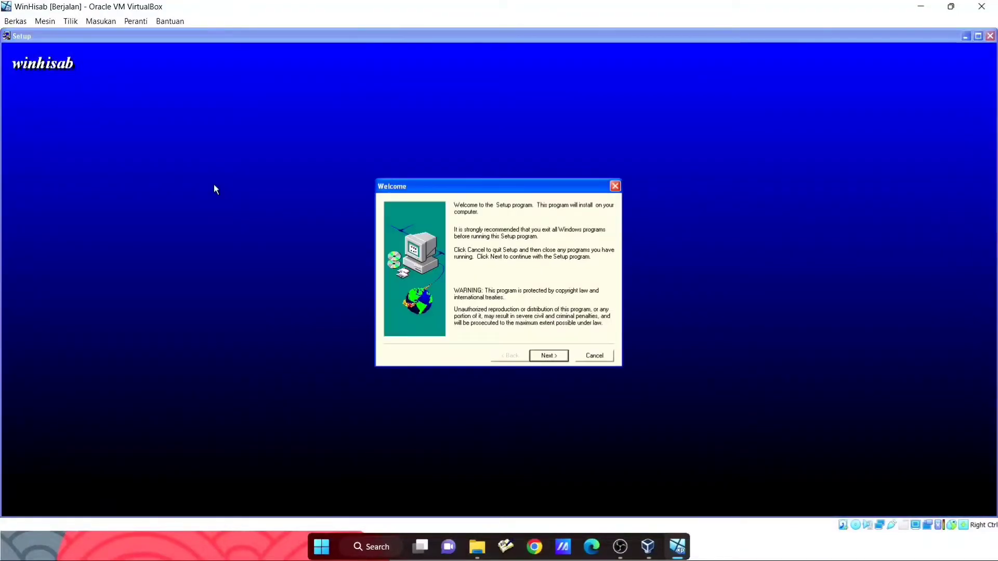
left_click(546, 356)
left_click(547, 355)
left_click(546, 356)
left_click(546, 355)
left_click(547, 357)
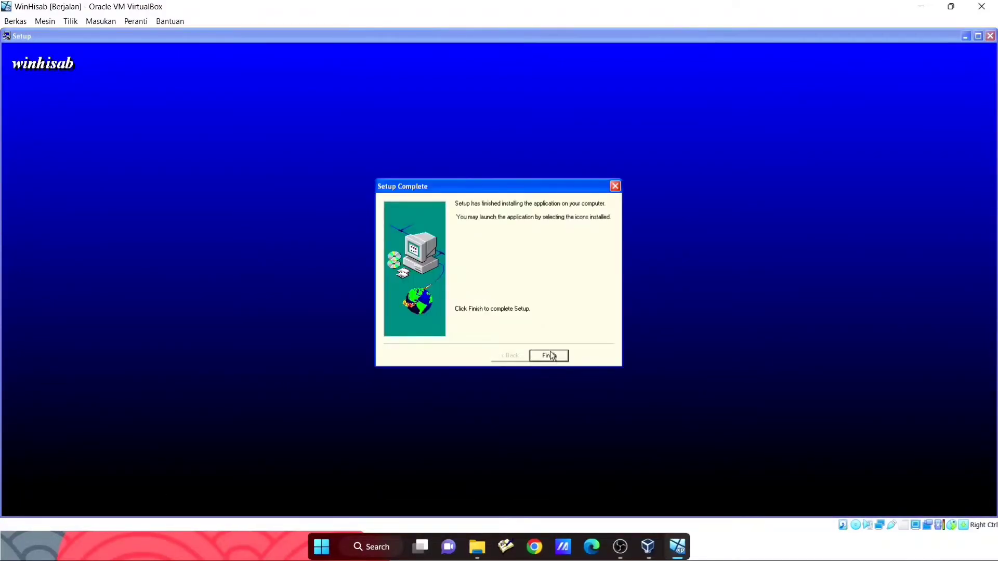
left_click(550, 352)
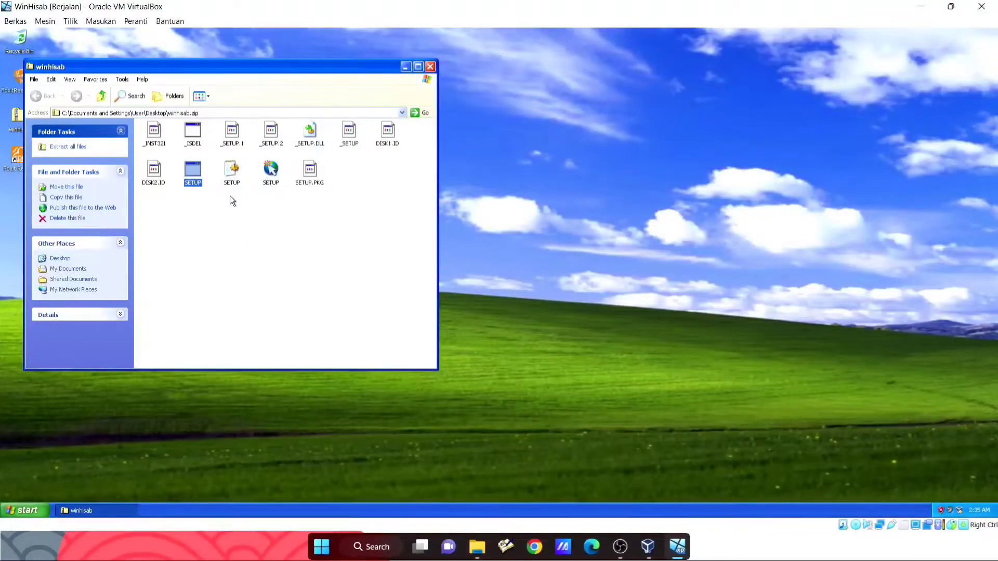
left_click(431, 67)
- Open the C:\Program Files\winhisab folder, showing the hidden contents of the drive and of Program Files
left_click(30, 503)
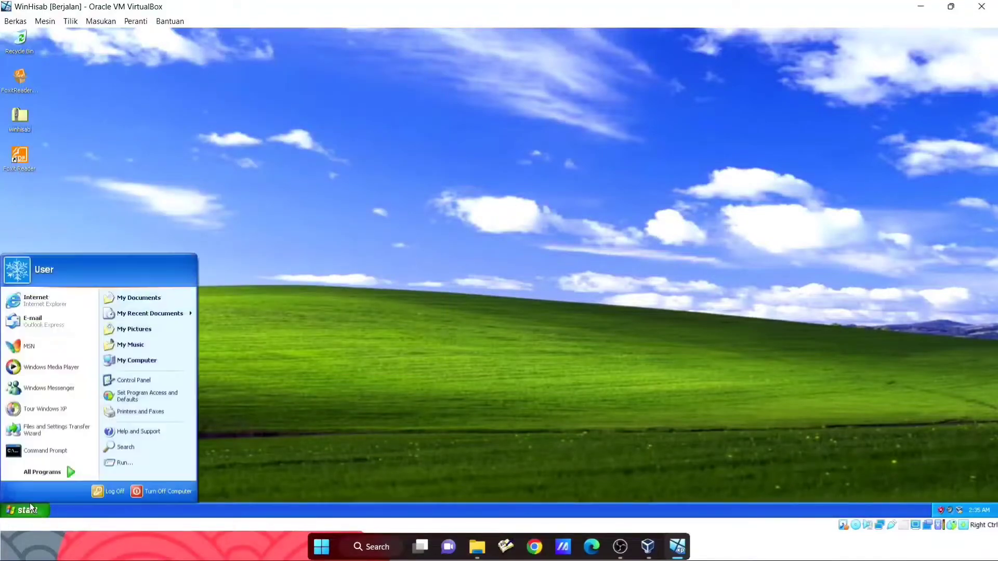
left_click(136, 359)
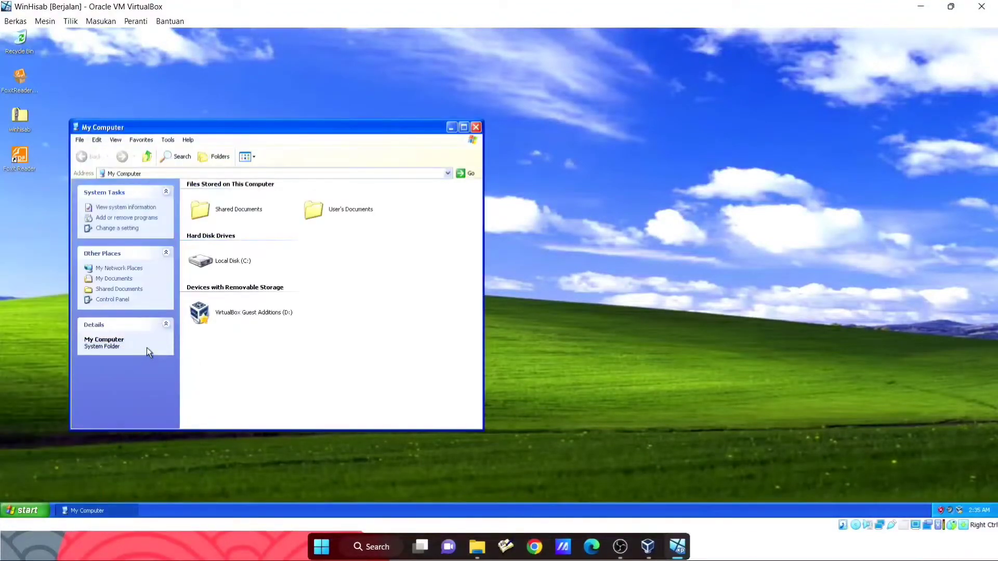
double_click(226, 261)
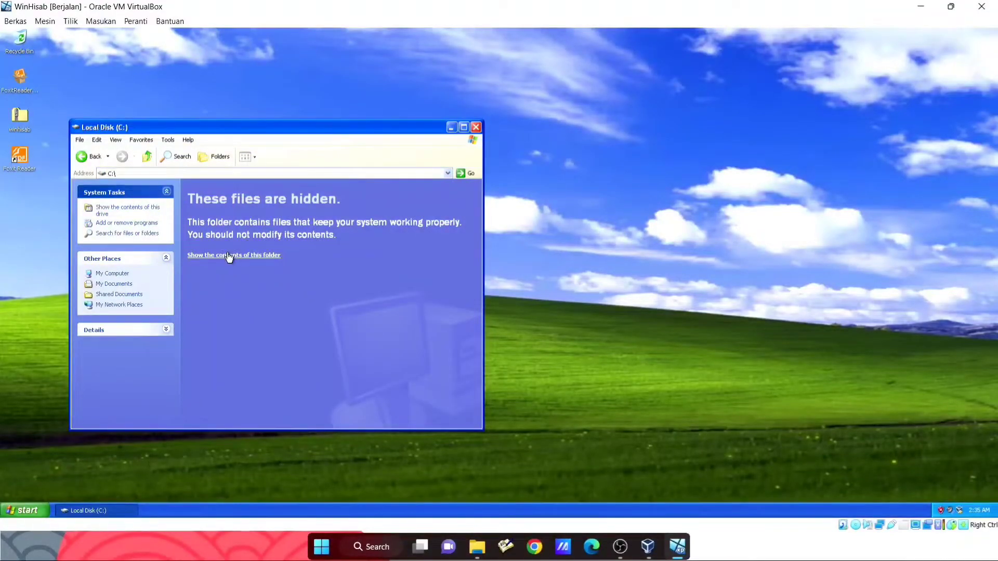
left_click(229, 256)
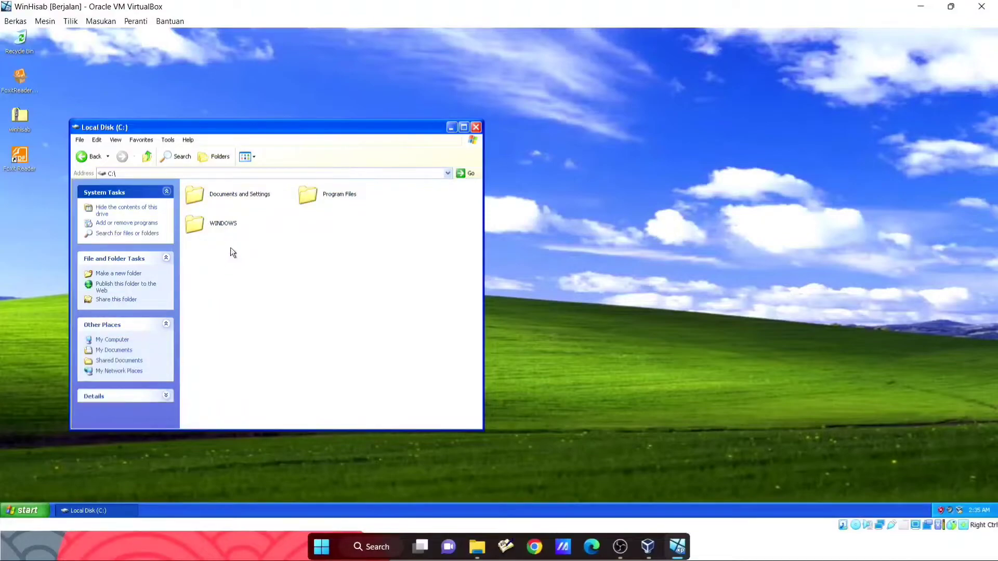
double_click(335, 195)
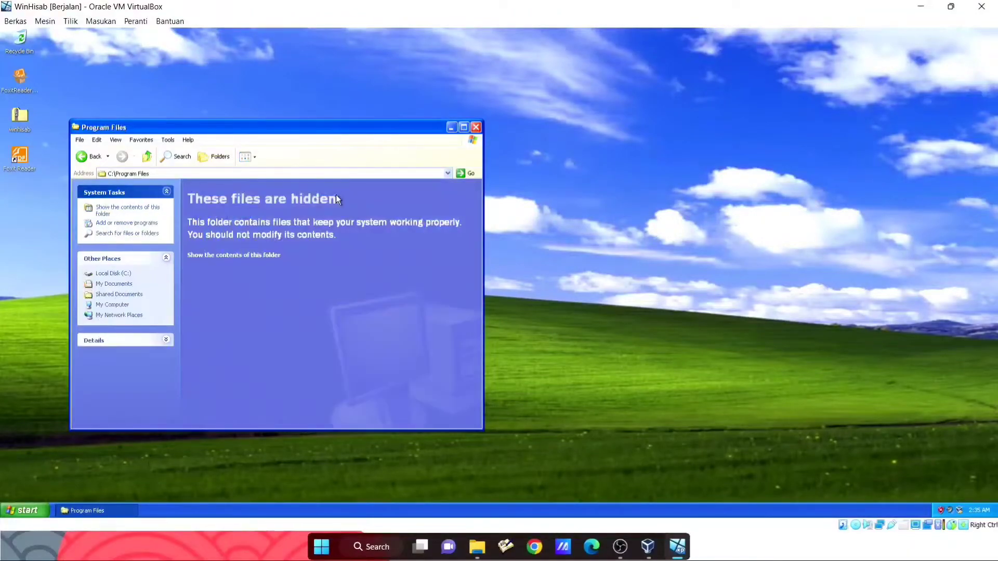
left_click(235, 256)
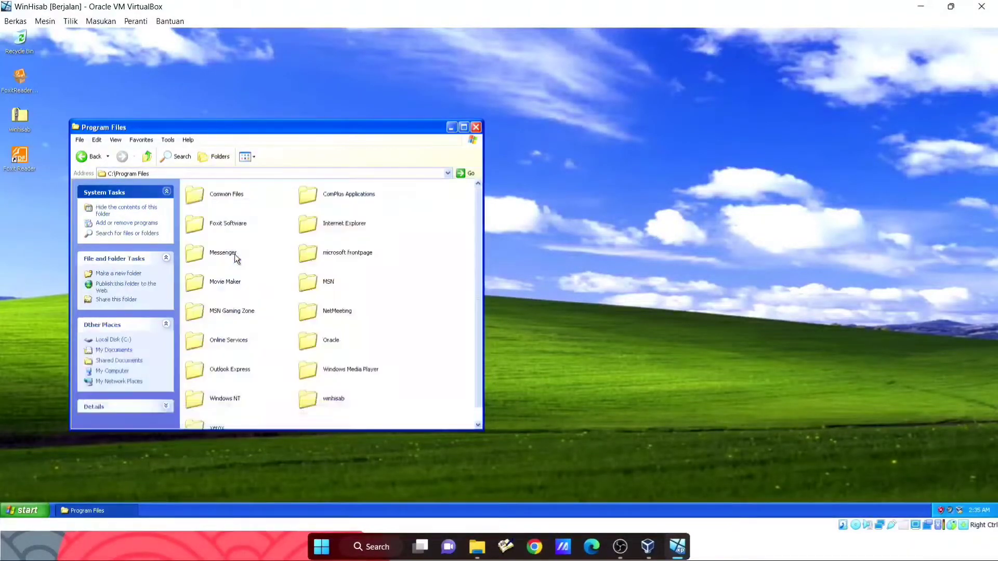
double_click(329, 403)
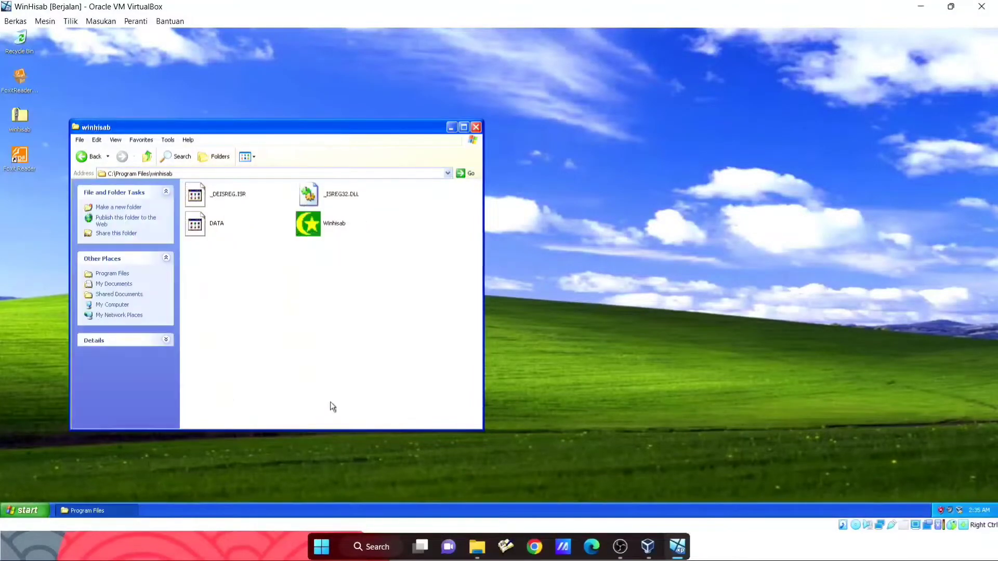
- Create a desktop shortcut for the Winhisab application and close the folder window
right_click(335, 220)
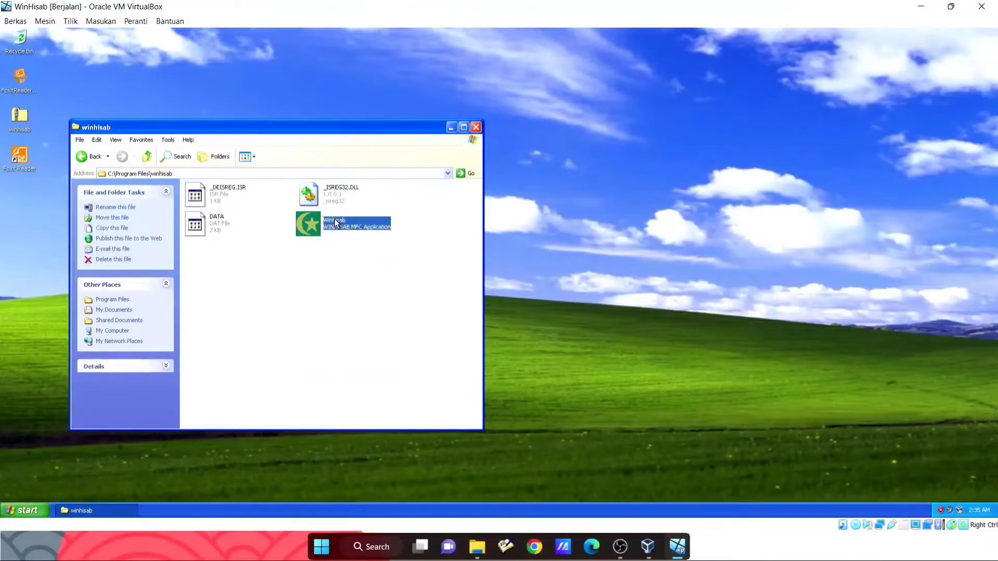
mouse_move(356, 254)
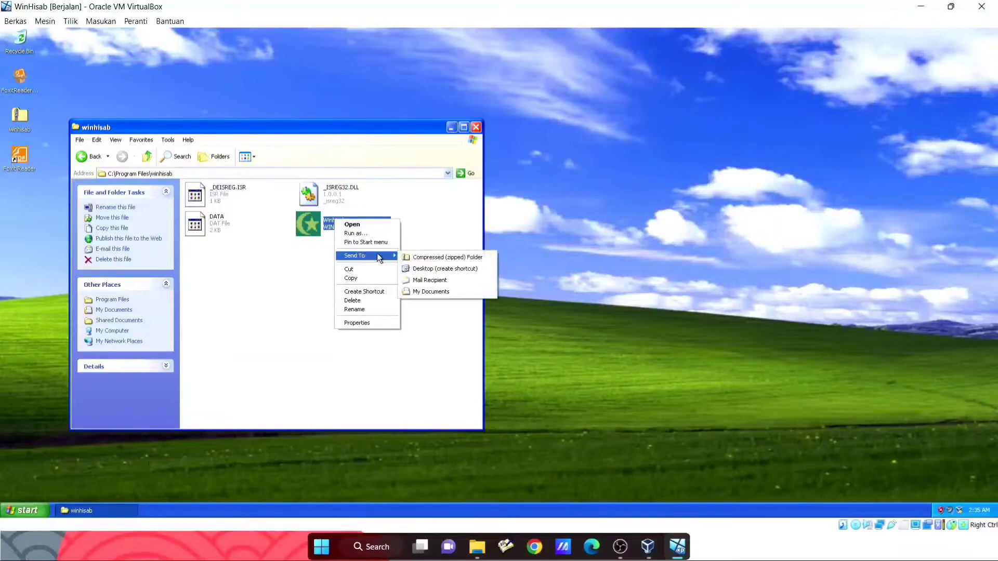
left_click(422, 269)
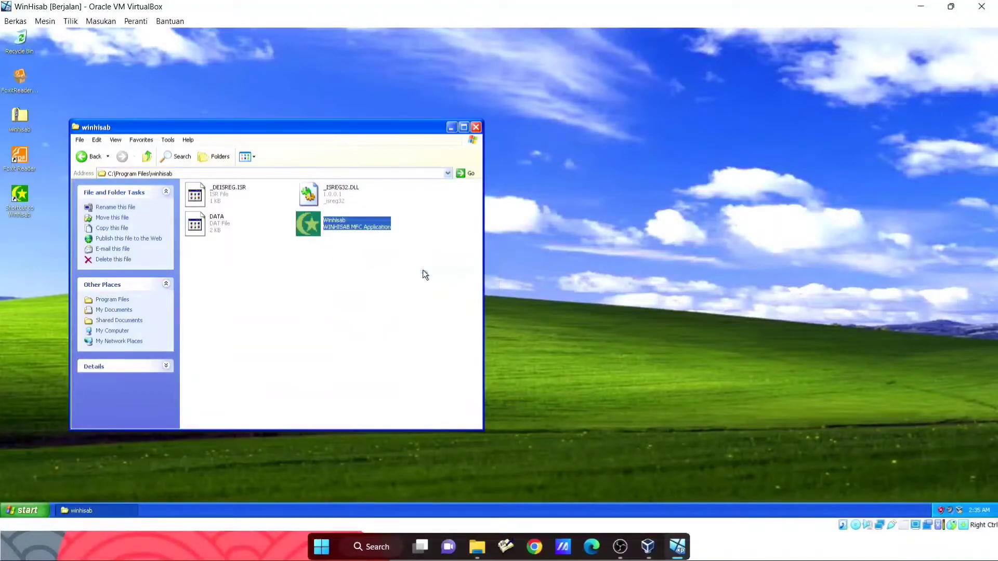
left_click(475, 127)
left_click_drag(25, 202, 202, 187)
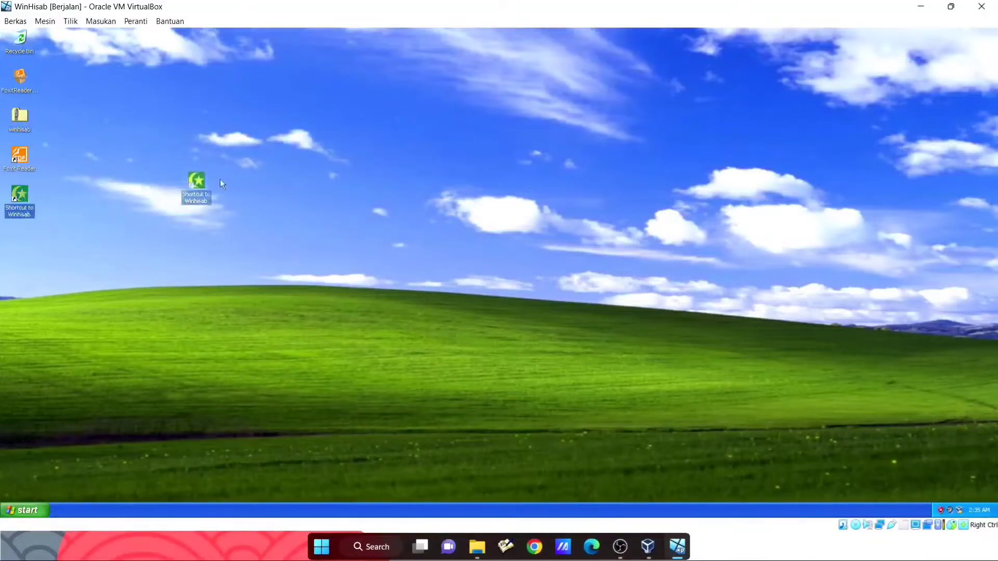
left_click(76, 192)
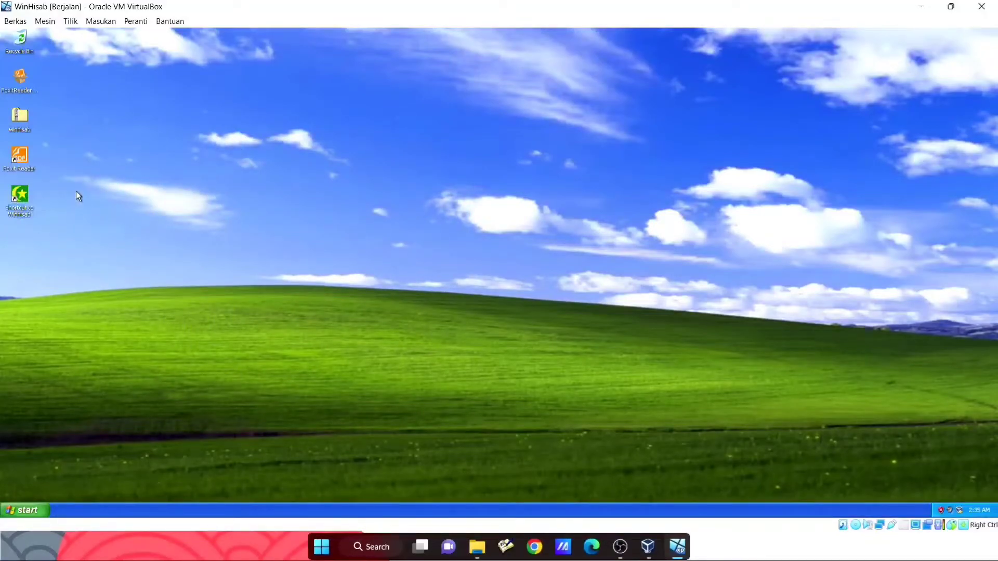
- Launch Winhisab from its desktop shortcut and maximize the Ephemeris window
left_click(19, 201)
double_click(19, 201)
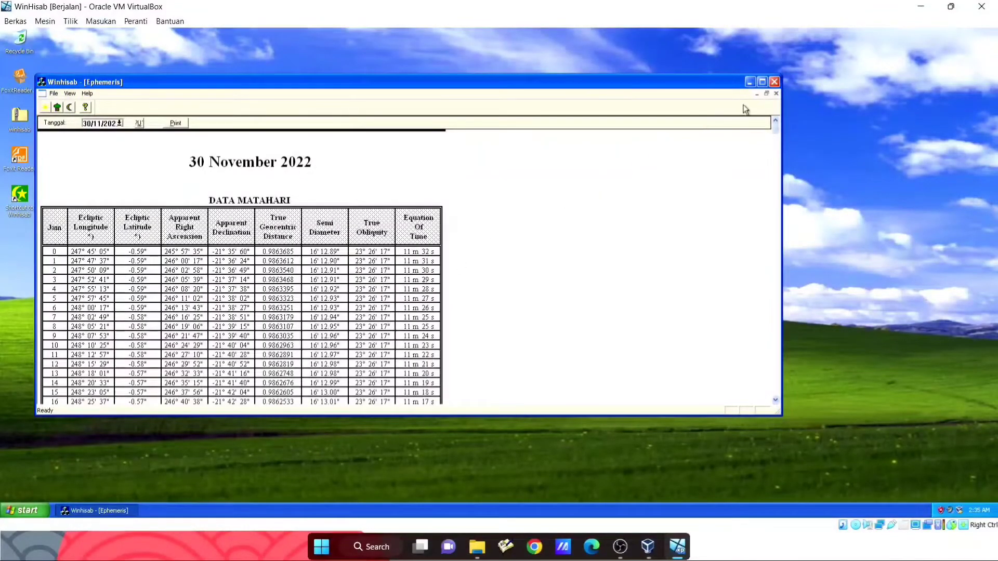
left_click(762, 82)
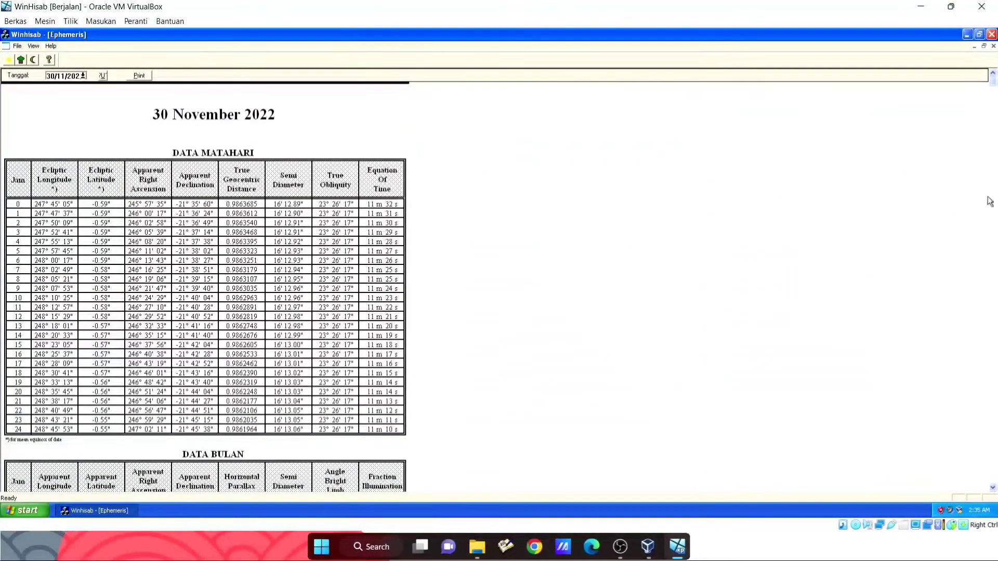
left_click_drag(996, 84, 994, 89)
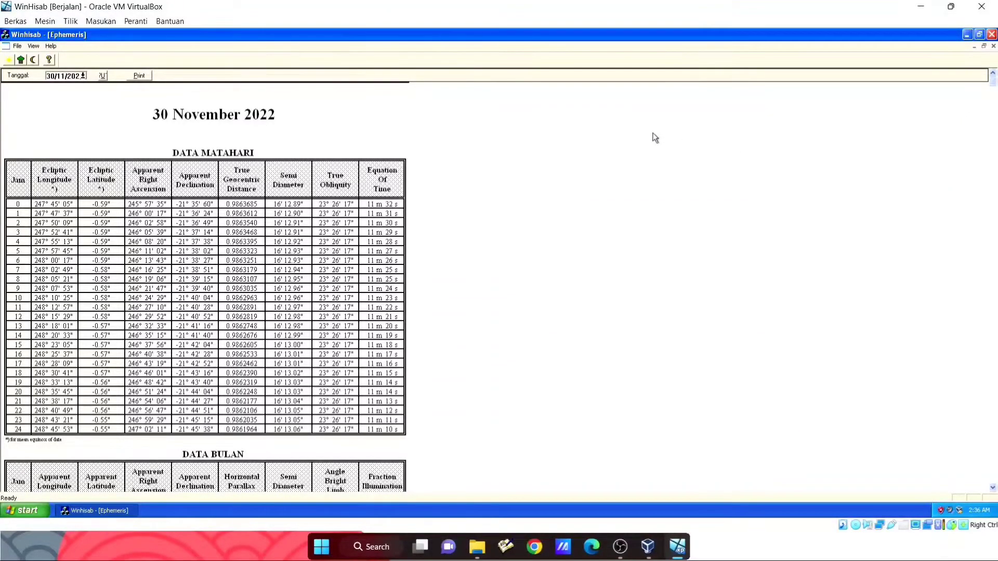
- Print the 30 November 2022 ephemeris with the Foxit Reader PDF Printer, saving it to the Desktop as Printing the screen
left_click(143, 76)
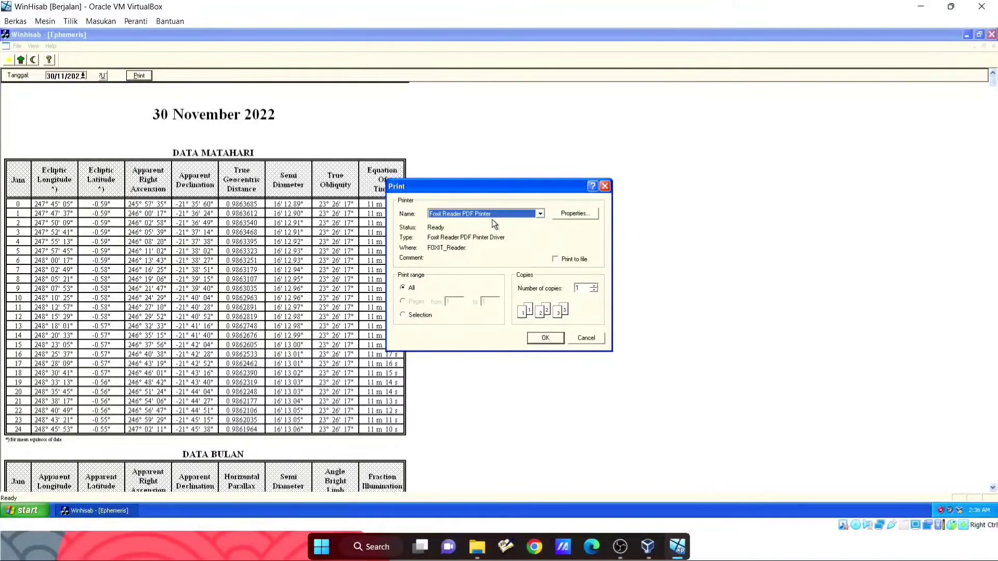
left_click(544, 338)
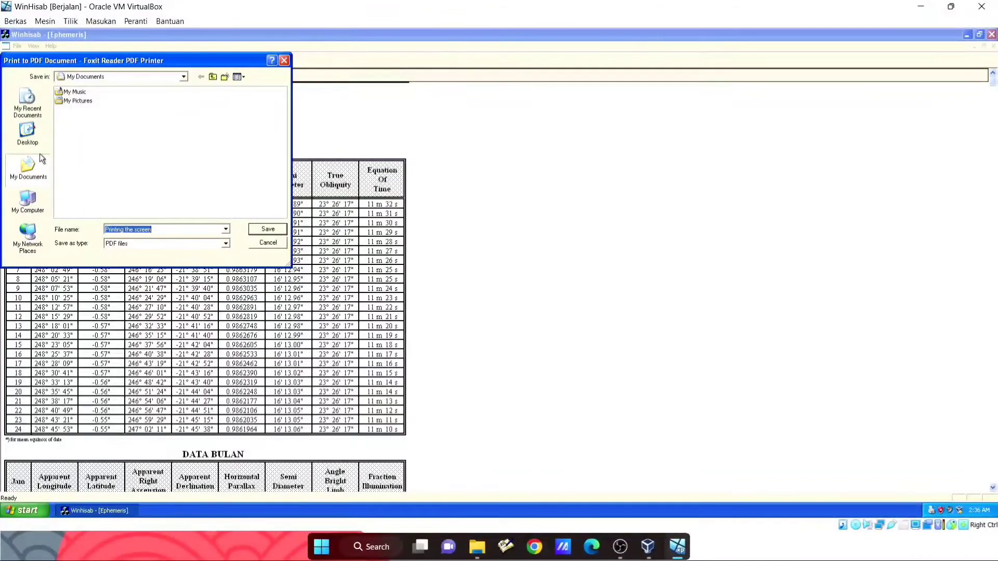
left_click(31, 136)
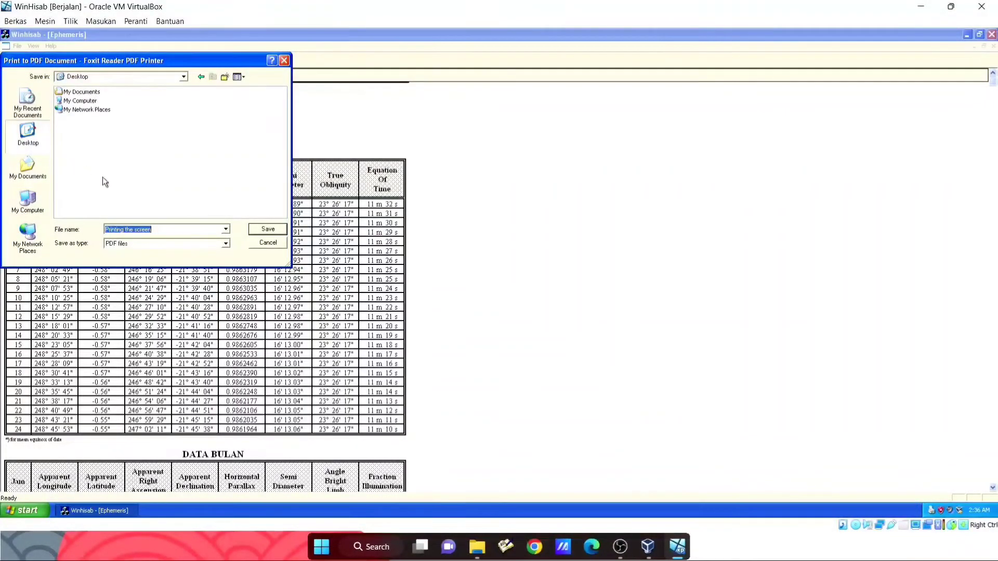
left_click(268, 230)
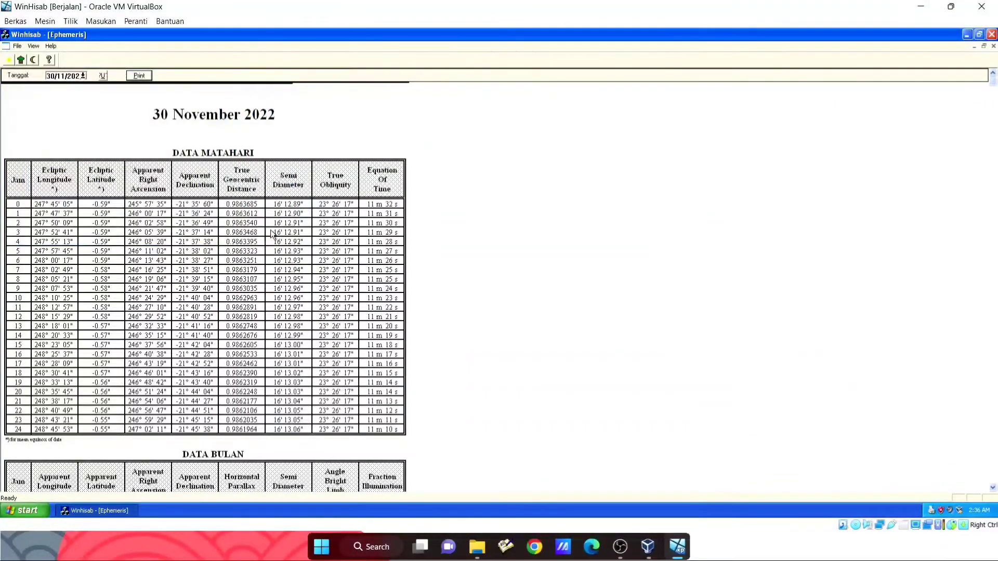
- Look over the printed ephemeris PDF, then close both the PDF viewer and Winhisab
scroll(346, 251, "down", 3)
scroll(347, 251, "up", 2)
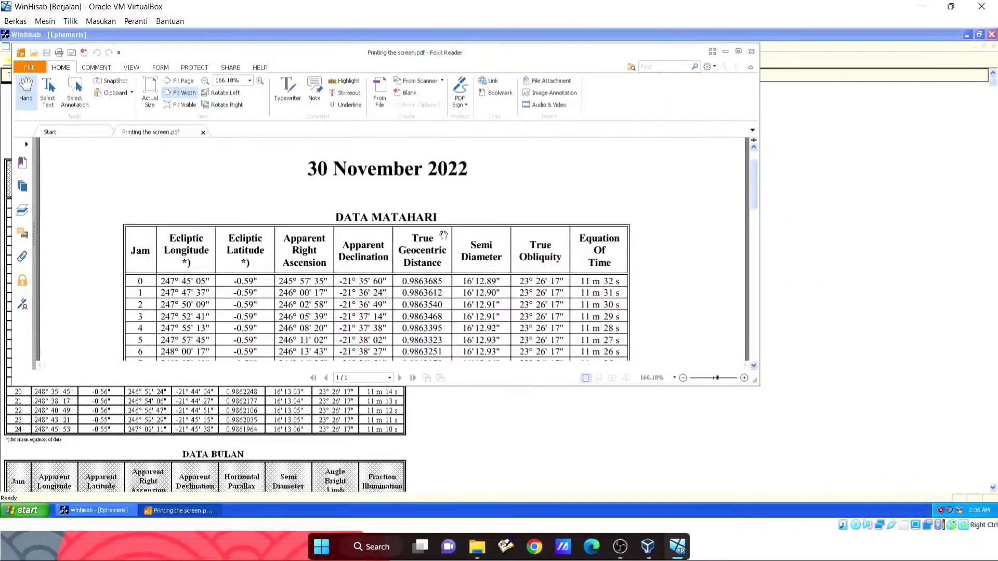
left_click(752, 51)
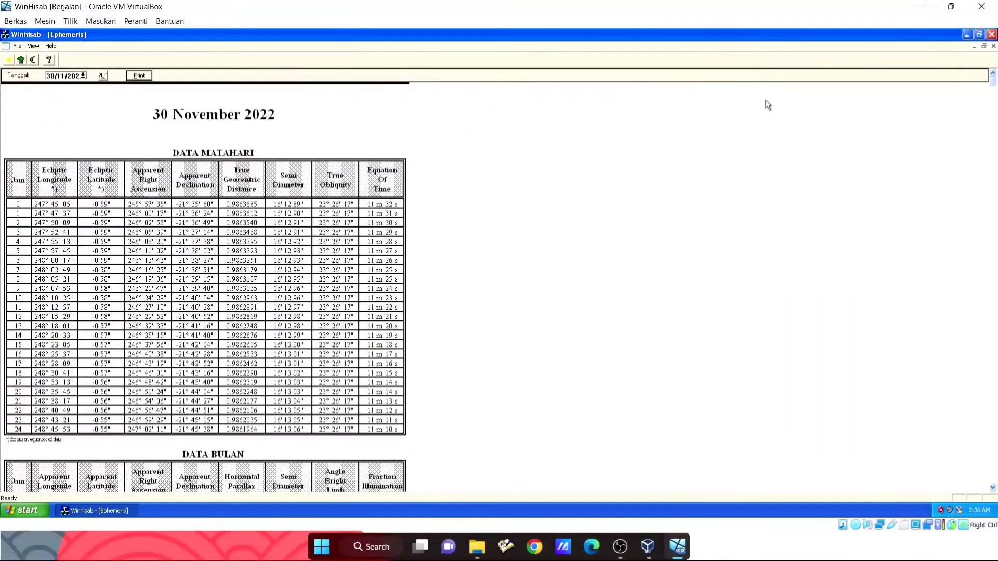
left_click(992, 34)
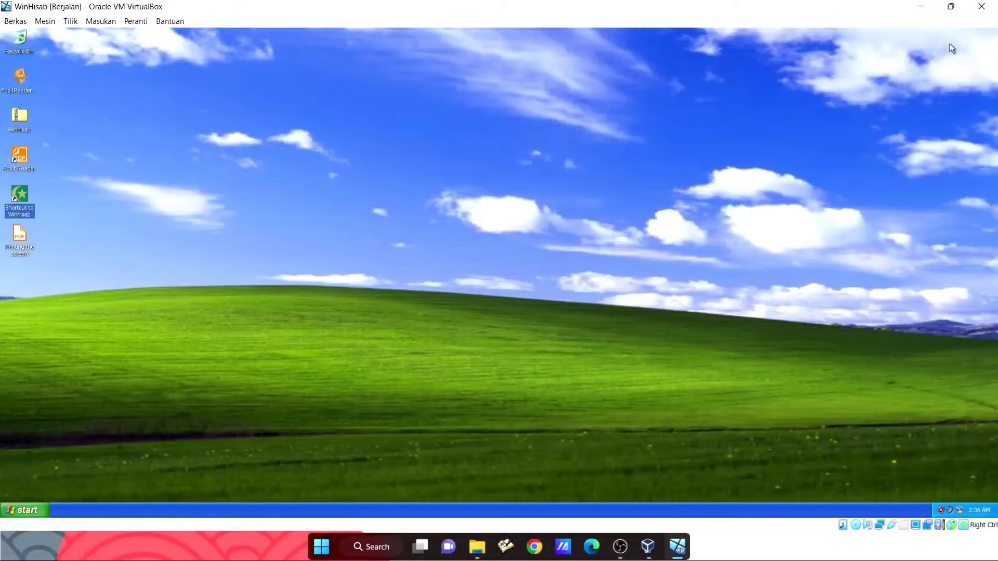
- Move the Printing the screen PDF to an open area of the XP desktop, open it for checking, and close it
left_click_drag(20, 237, 261, 233)
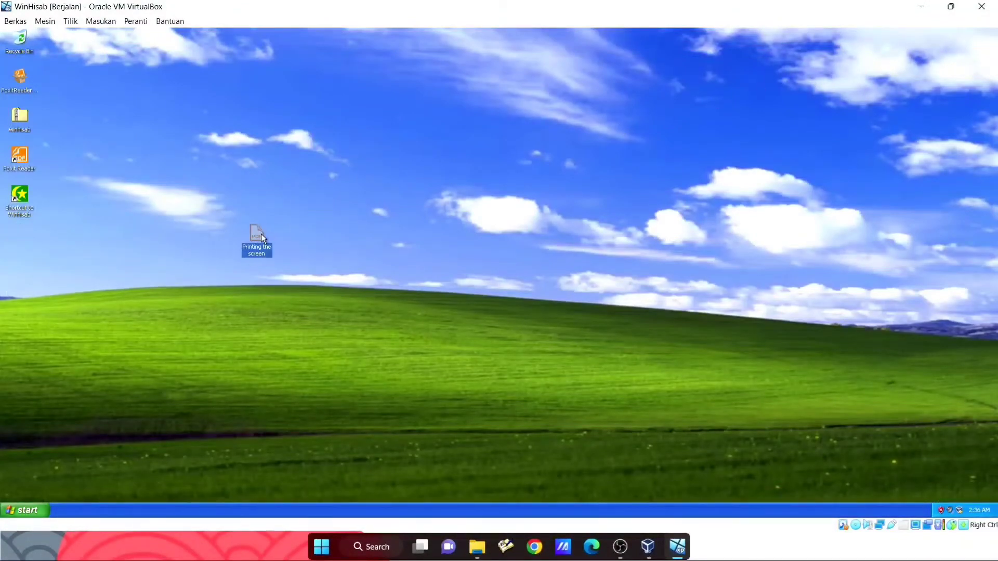
double_click(260, 234)
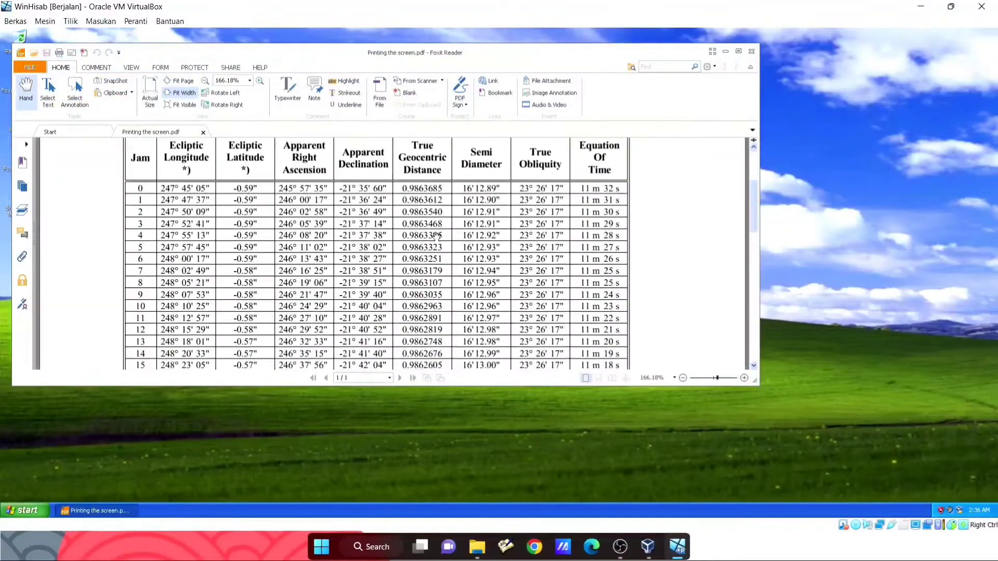
left_click(751, 51)
- Restore the virtual machine window to a smaller size, close the Bahan Instal Winhisab folder, and copy the PDF onto the host desktop
left_click(950, 7)
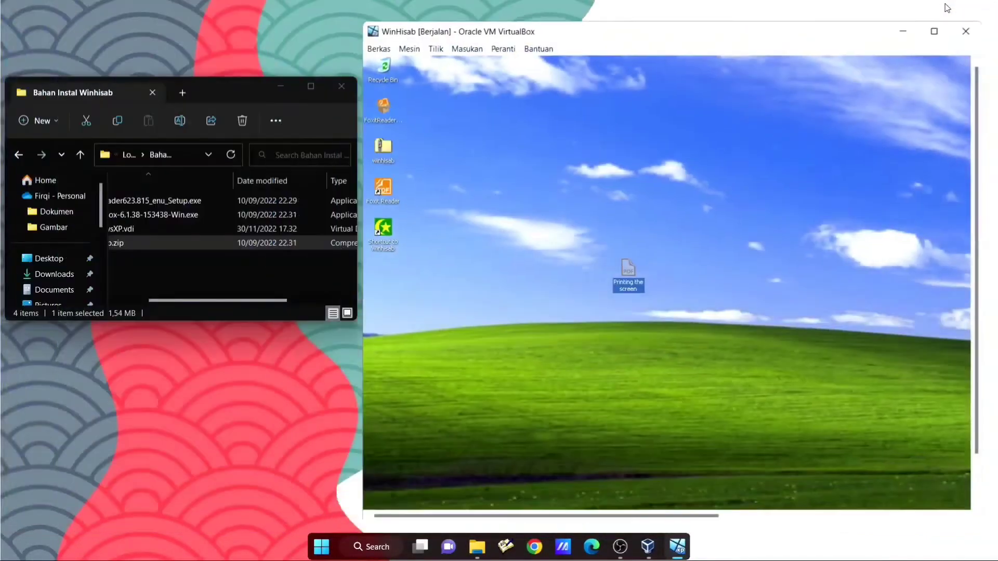
left_click(342, 87)
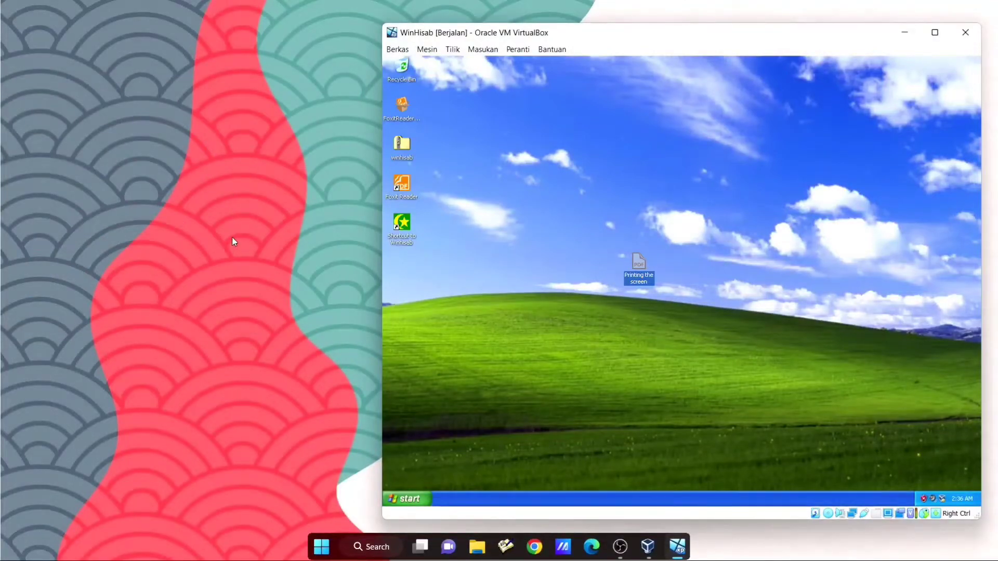
mouse_move(647, 267)
left_click_drag(635, 264, 155, 164)
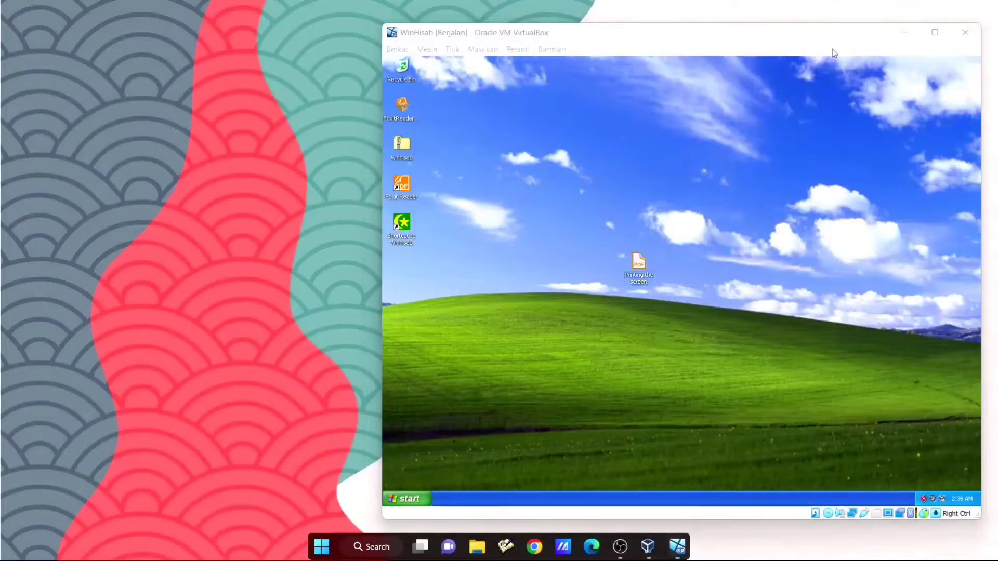
- Minimize the virtual machine, show the host's desktop icons, and move Printing the screen.pdf to the empty area beside them
left_click(905, 33)
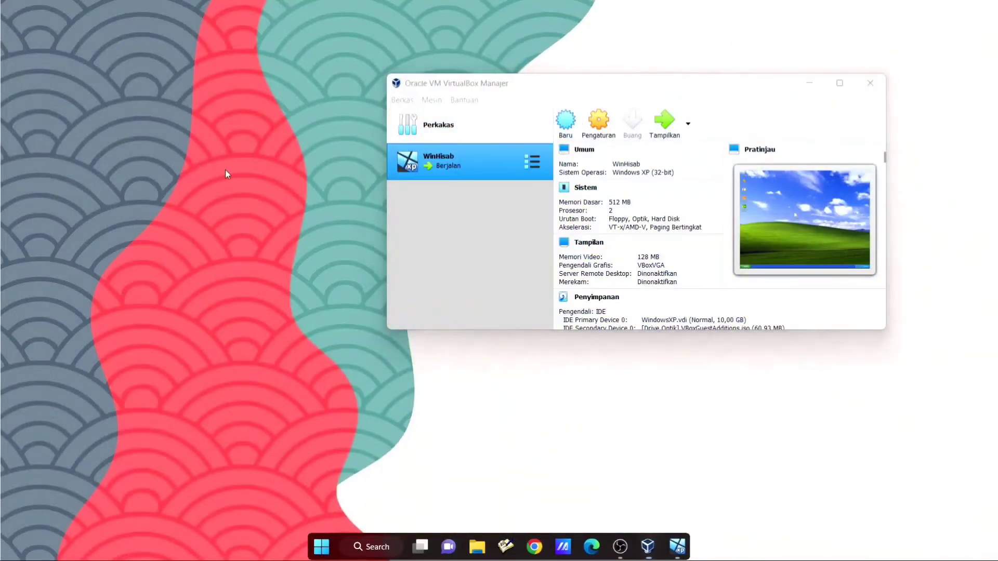
right_click(227, 170)
mouse_move(307, 183)
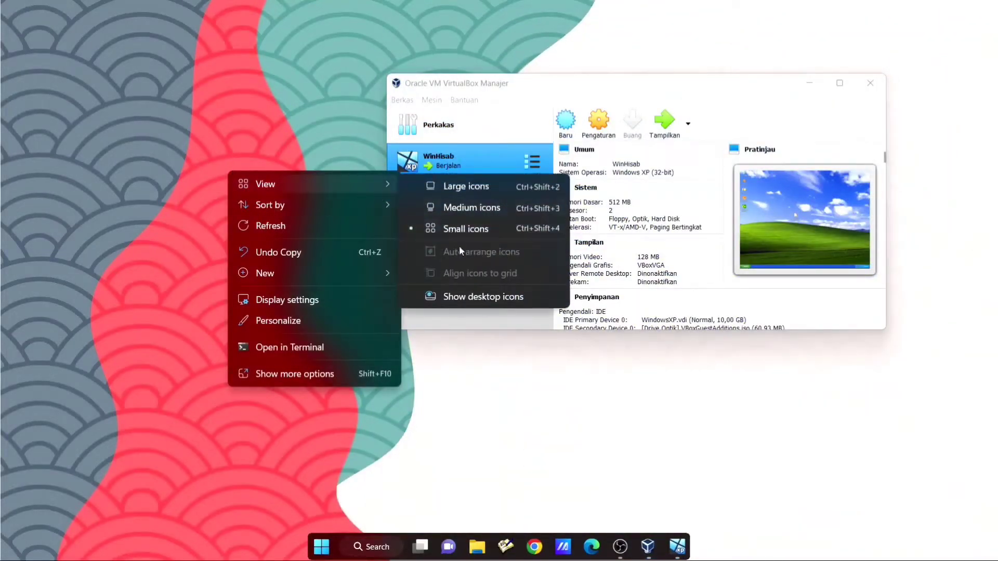
left_click(458, 293)
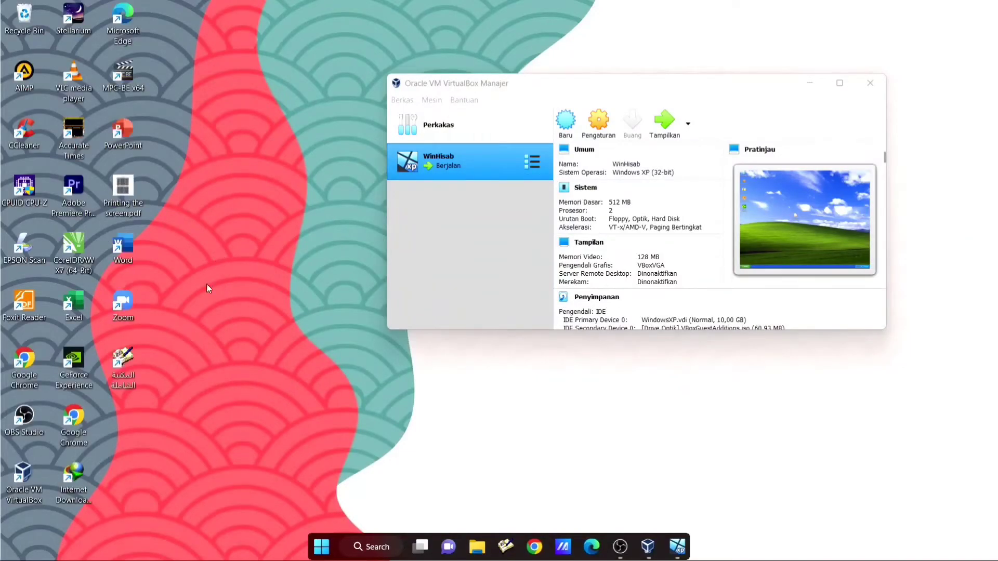
left_click_drag(135, 195, 227, 249)
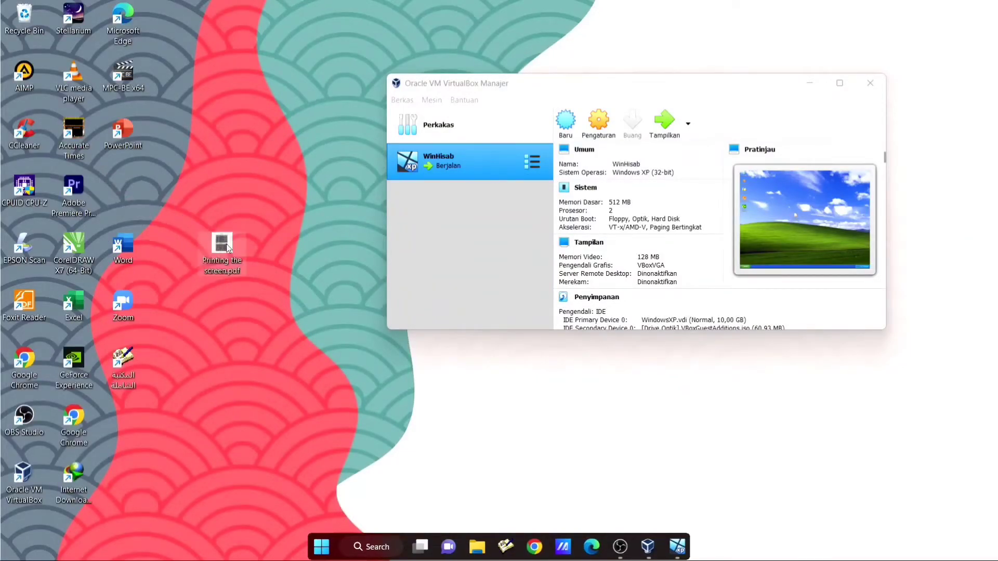
- Open Printing the screen.pdf on the host, review the ephemeris tables in it, and close the viewer
double_click(226, 244)
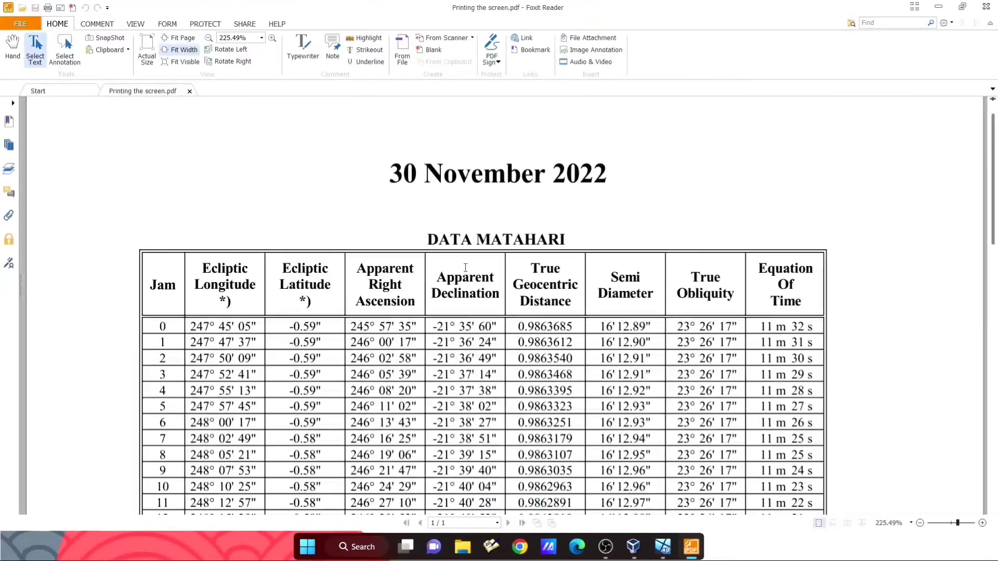
scroll(484, 268, "down", 3)
scroll(484, 268, "up", 3)
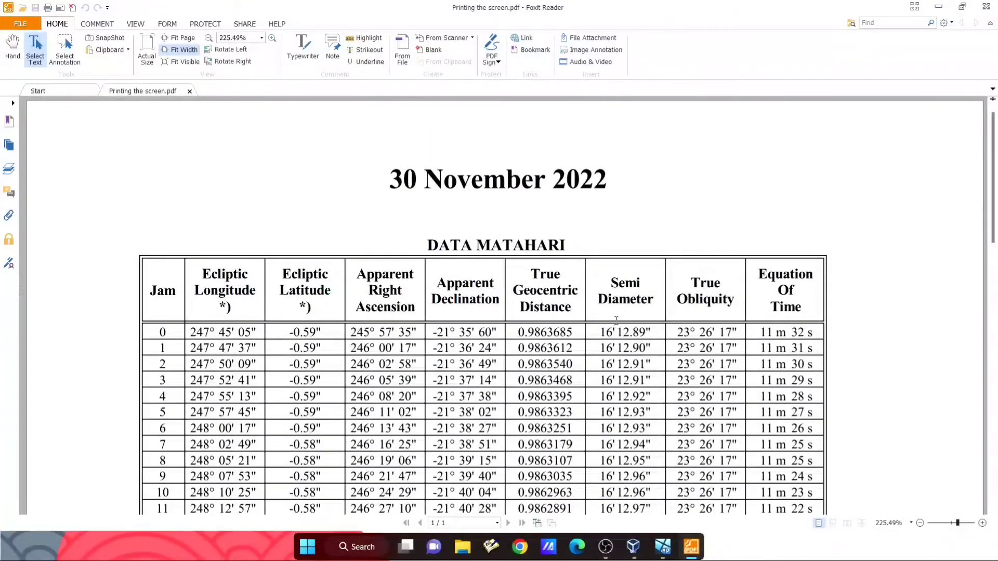
scroll(625, 318, "down", 2)
scroll(625, 318, "up", 2)
scroll(629, 314, "down", 2)
scroll(634, 309, "up", 2)
left_click(987, 8)
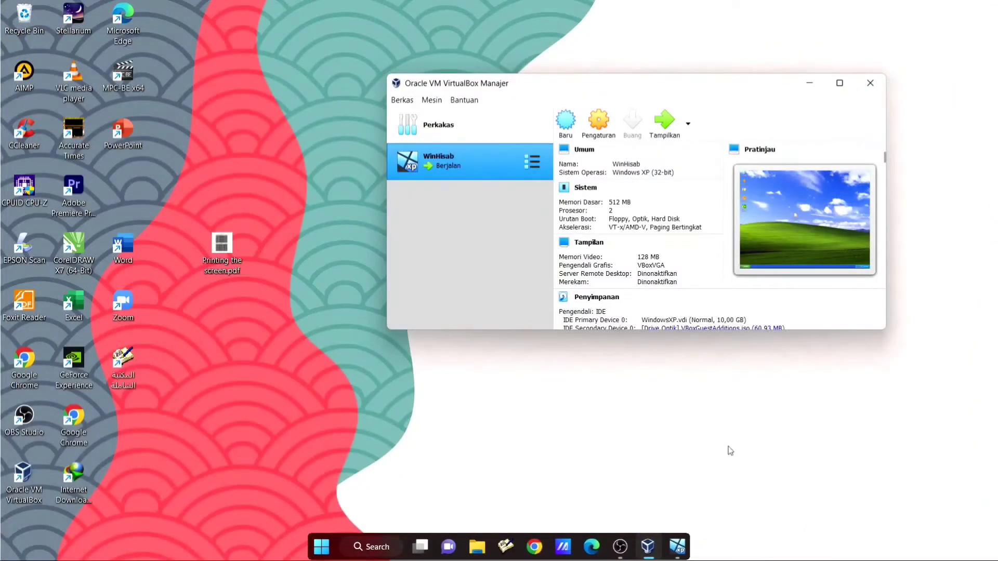
- Return to the WinHisab virtual machine, maximize its window, and move the PDF icon below the Winhisab shortcut
left_click(678, 546)
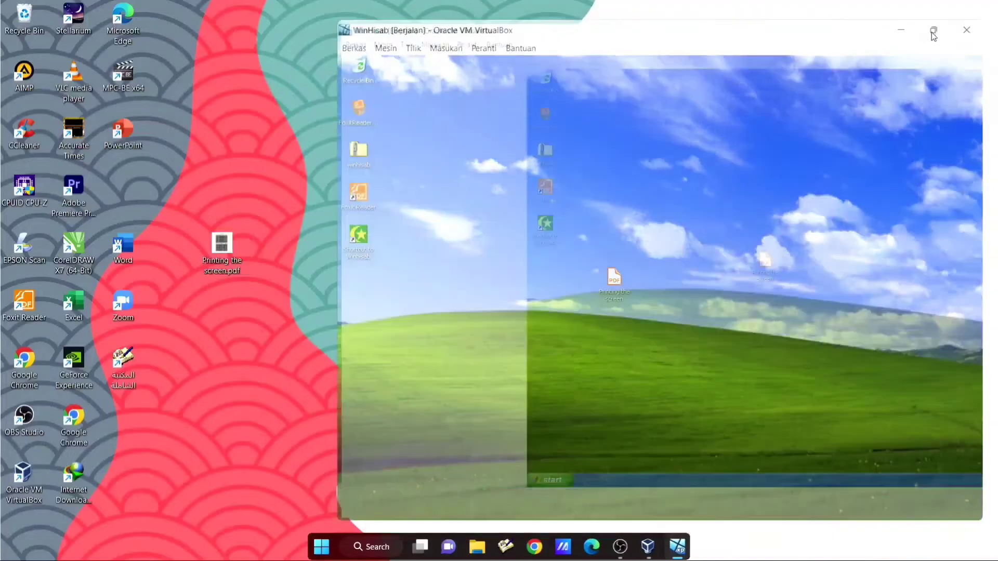
left_click(934, 32)
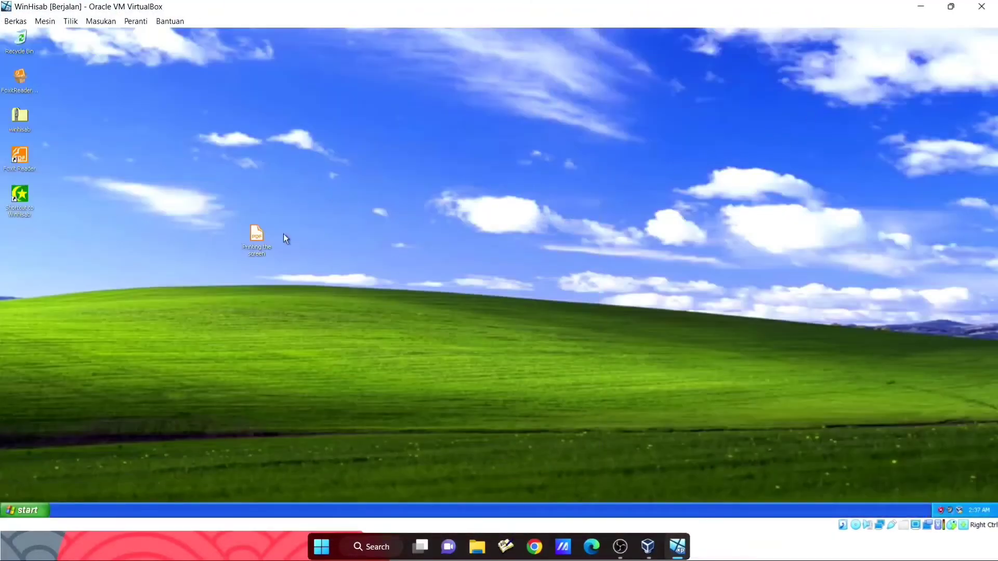
left_click_drag(256, 242, 17, 252)
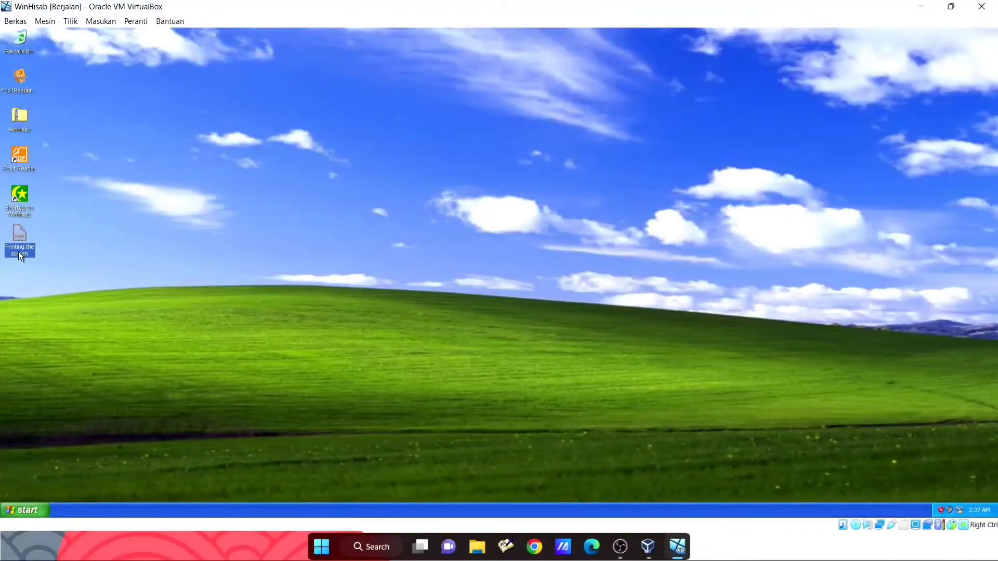
left_click(208, 281)
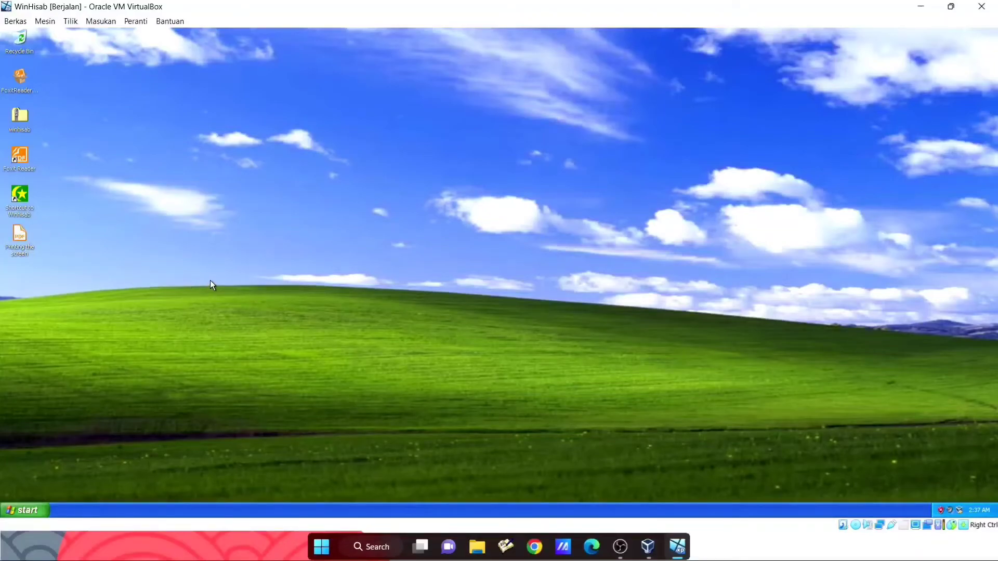